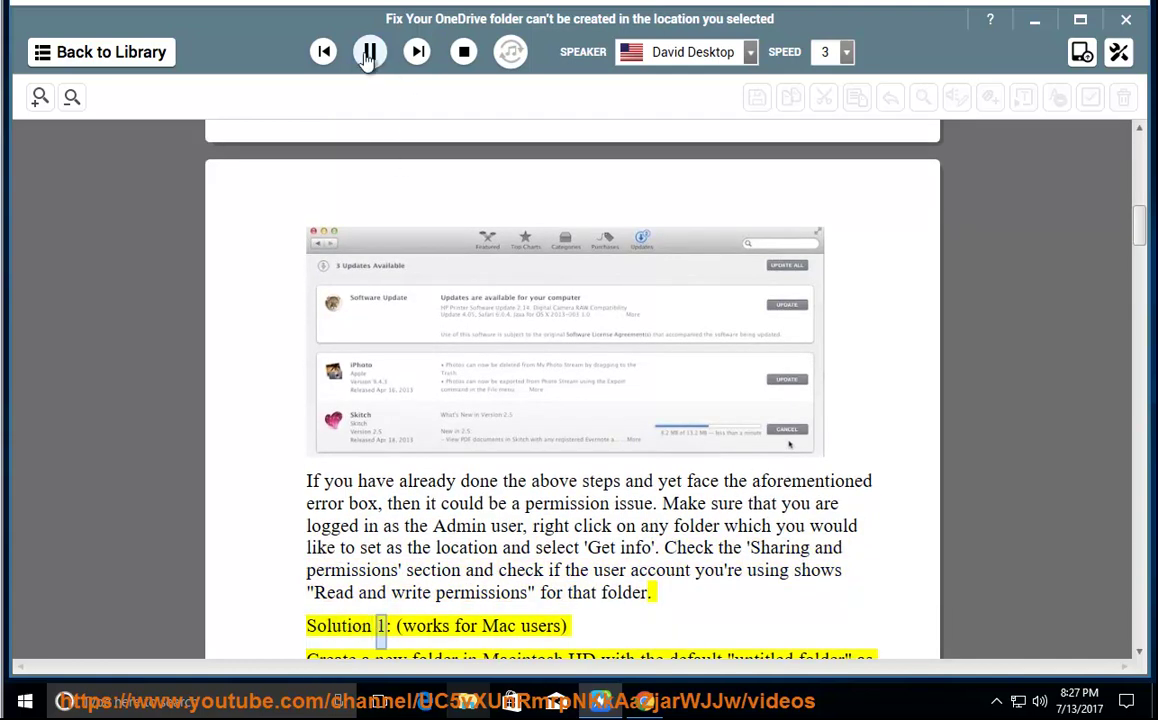
# - Pause the reading and select 'latest Mac updates' in the 'First off' paragraph
pyautogui.click(369, 51)
pyautogui.scroll(10, 691, 503)
pyautogui.scroll(5, 688, 505)
pyautogui.scroll(-2, 688, 505)
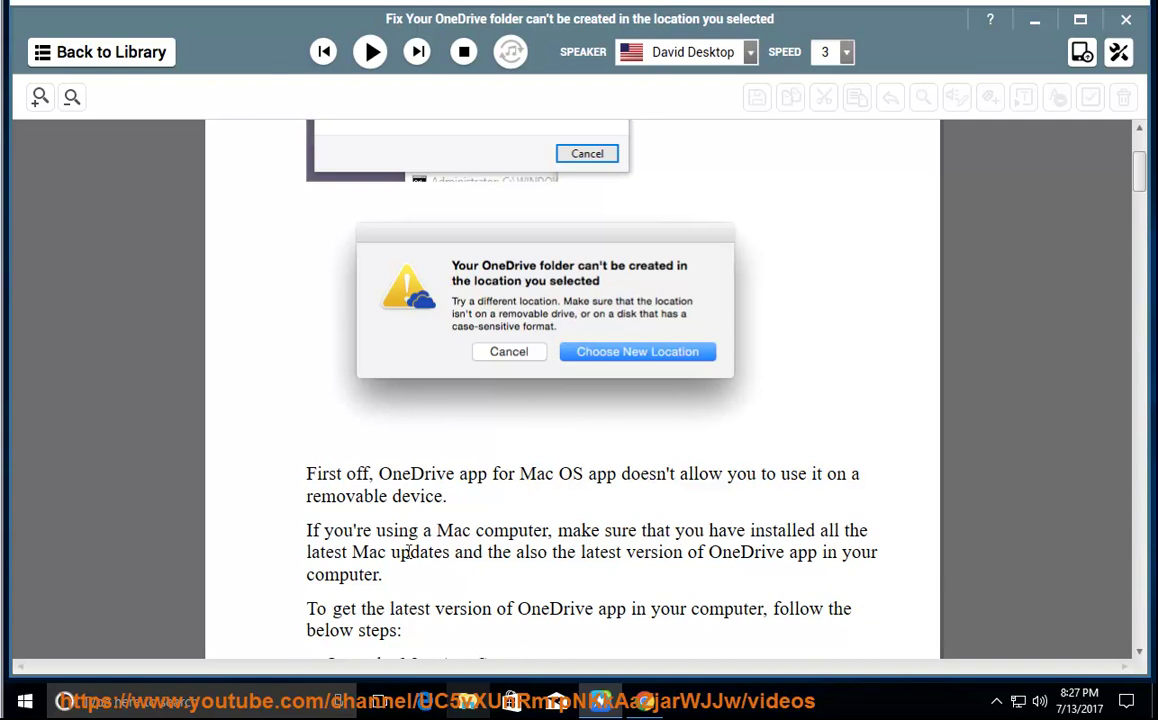
pyautogui.click(324, 550)
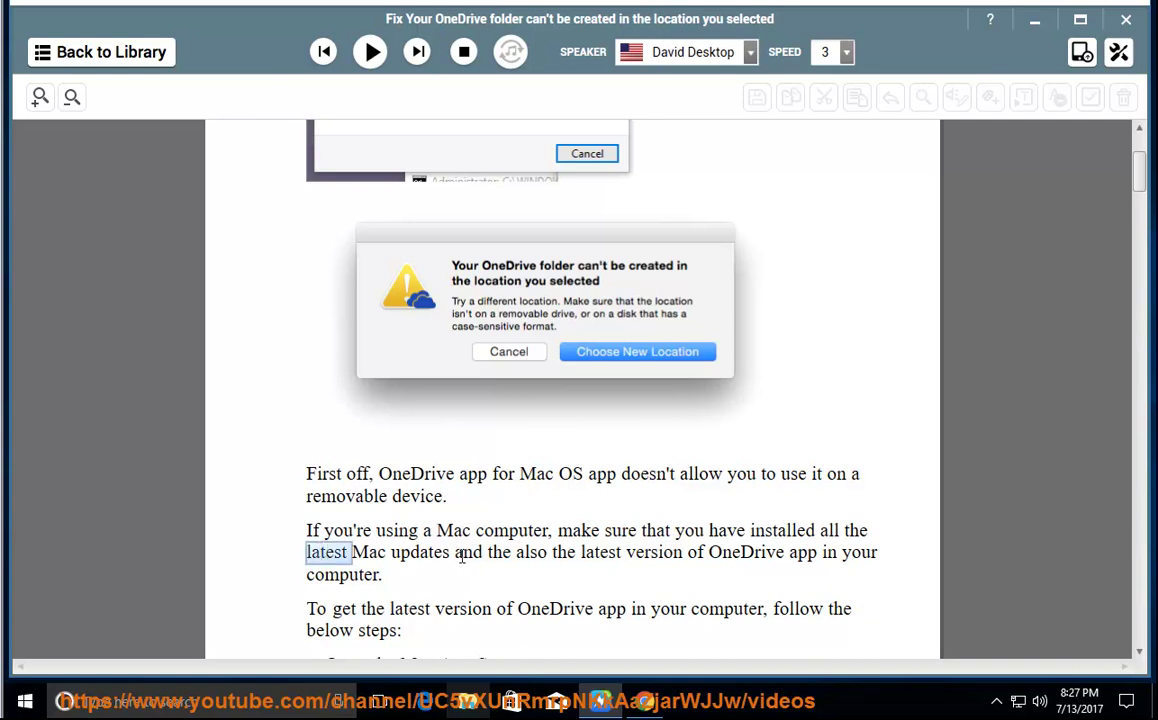
pyautogui.moveTo(462, 553); pyautogui.dragTo(304, 552)
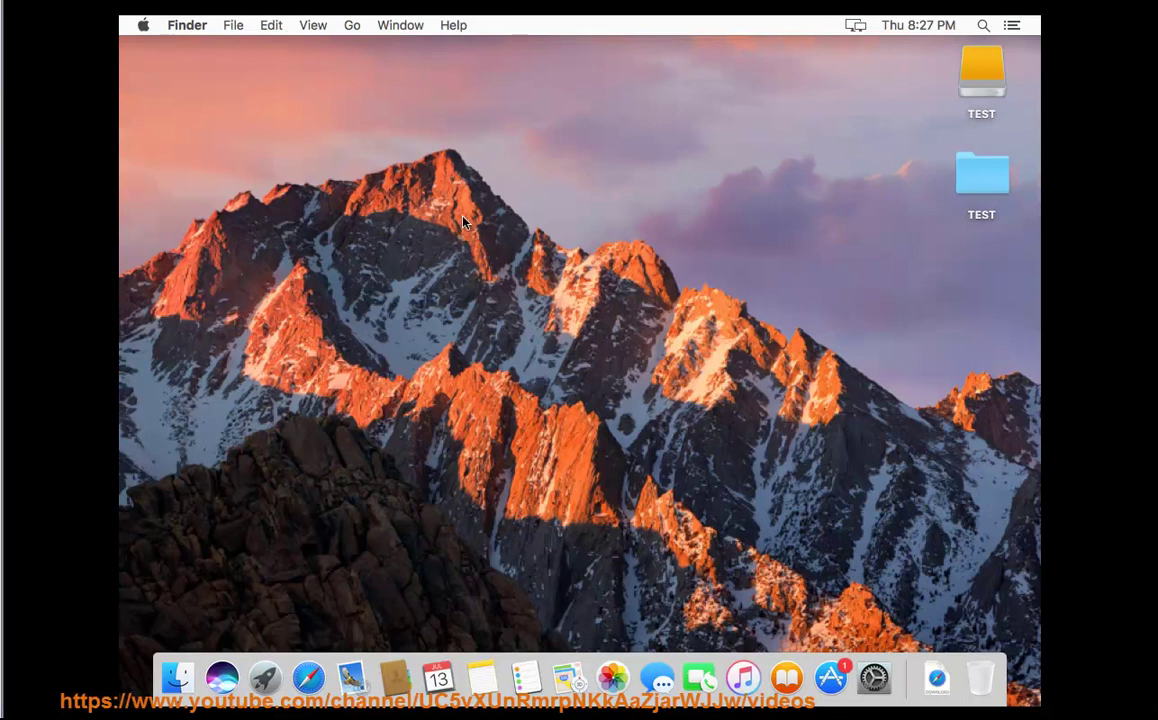
pyautogui.click(143, 25)
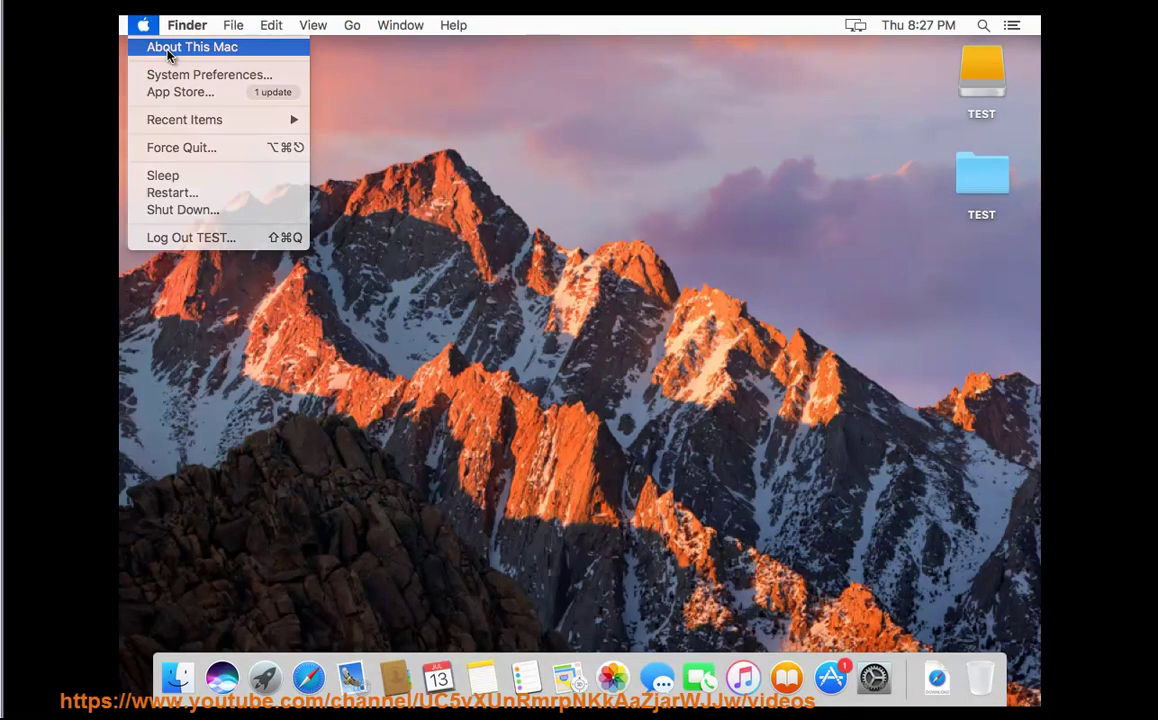
pyautogui.click(165, 45)
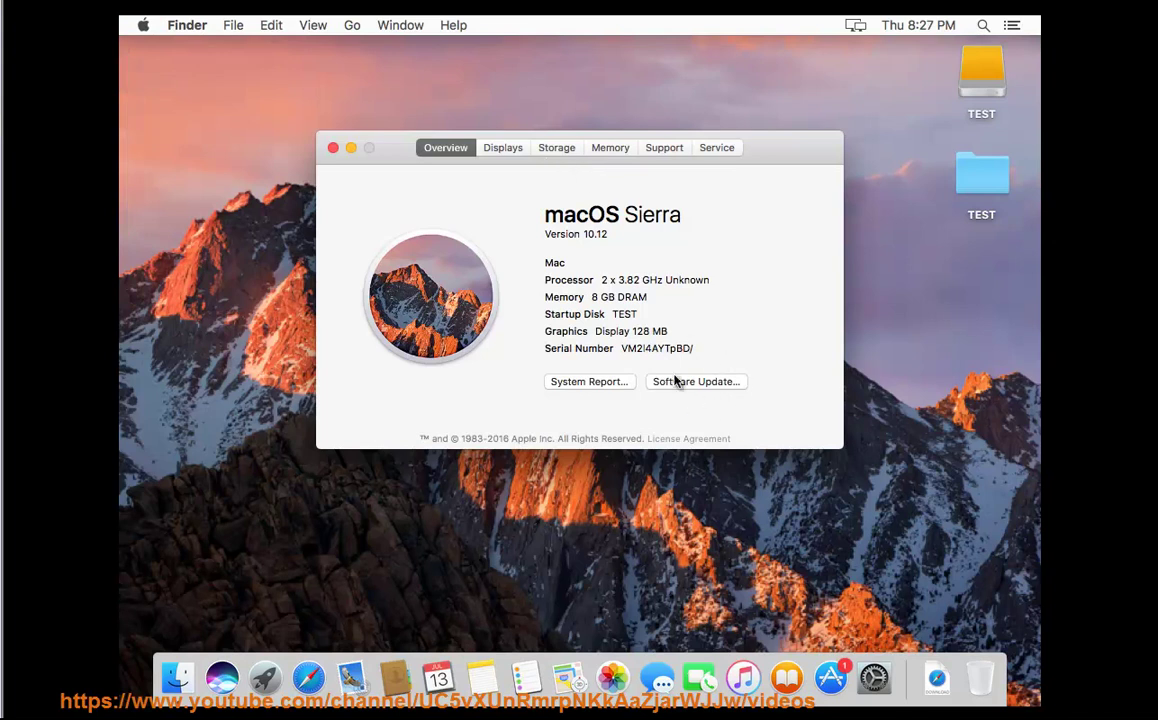
pyautogui.click(333, 148)
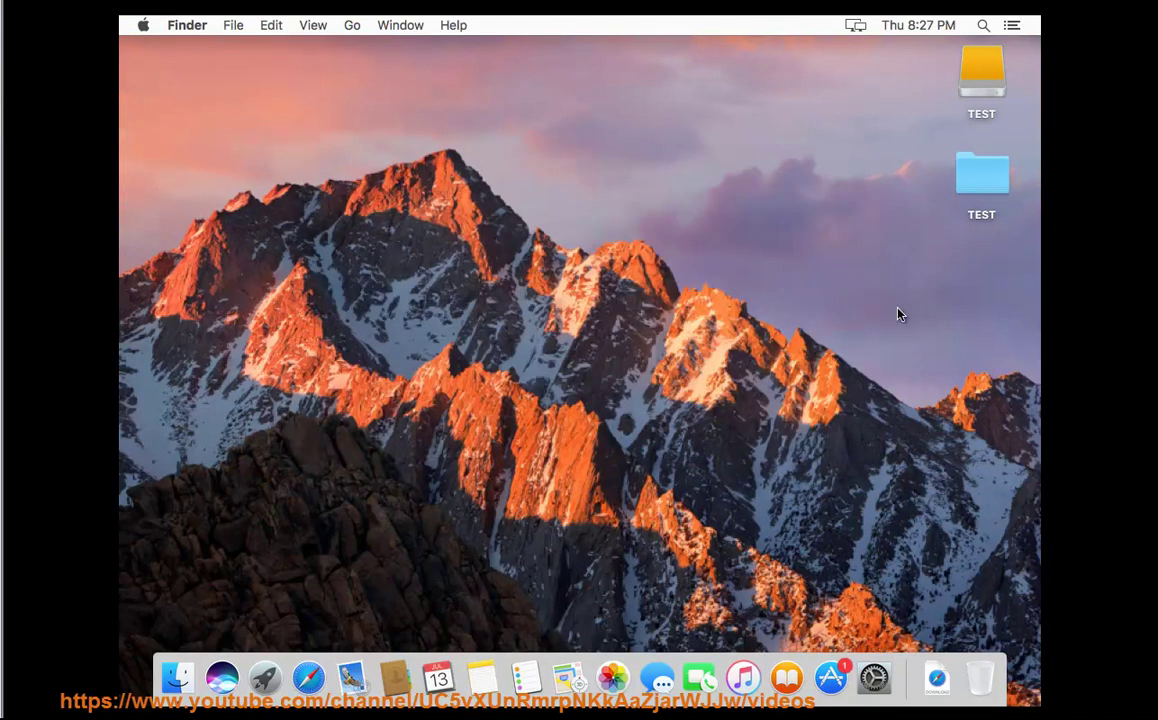
pyautogui.rightClick(994, 178)
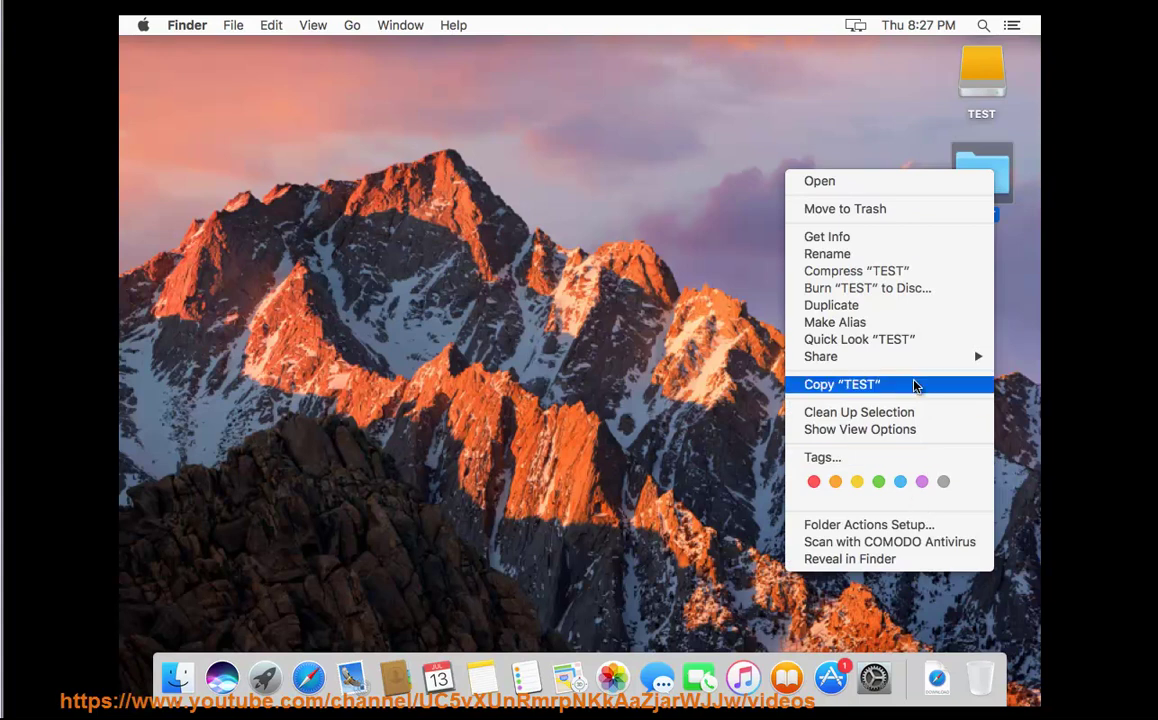
pyautogui.click(914, 243)
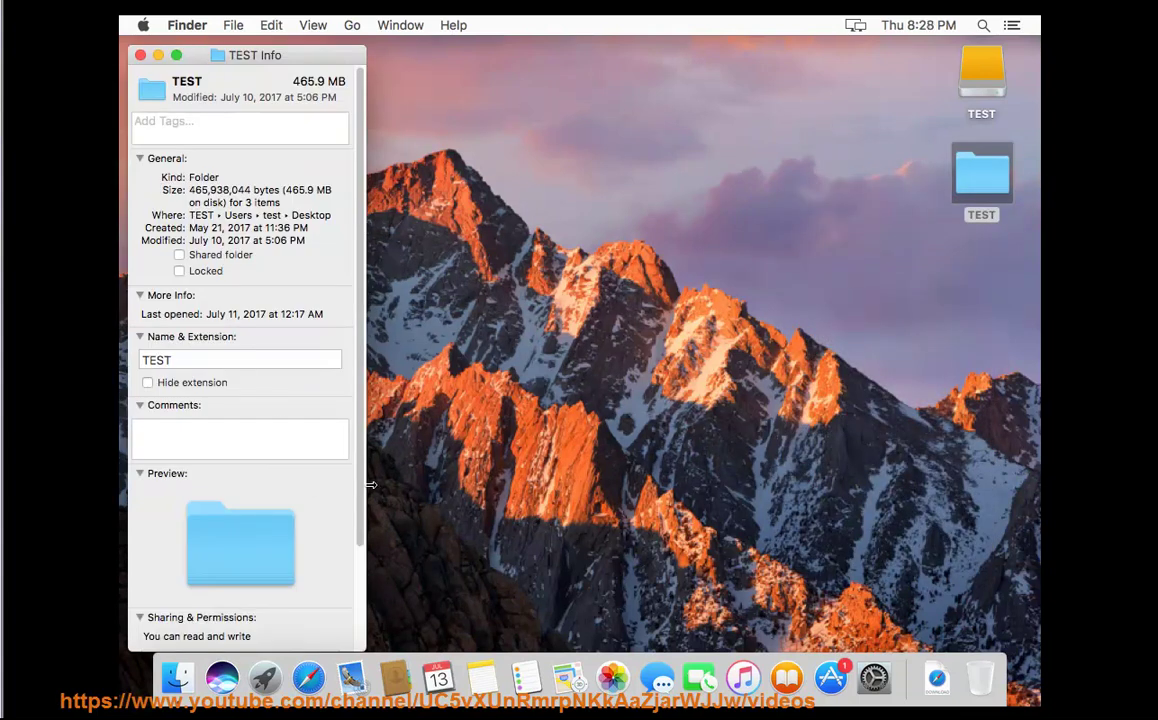
pyautogui.scroll(-5, 360, 490)
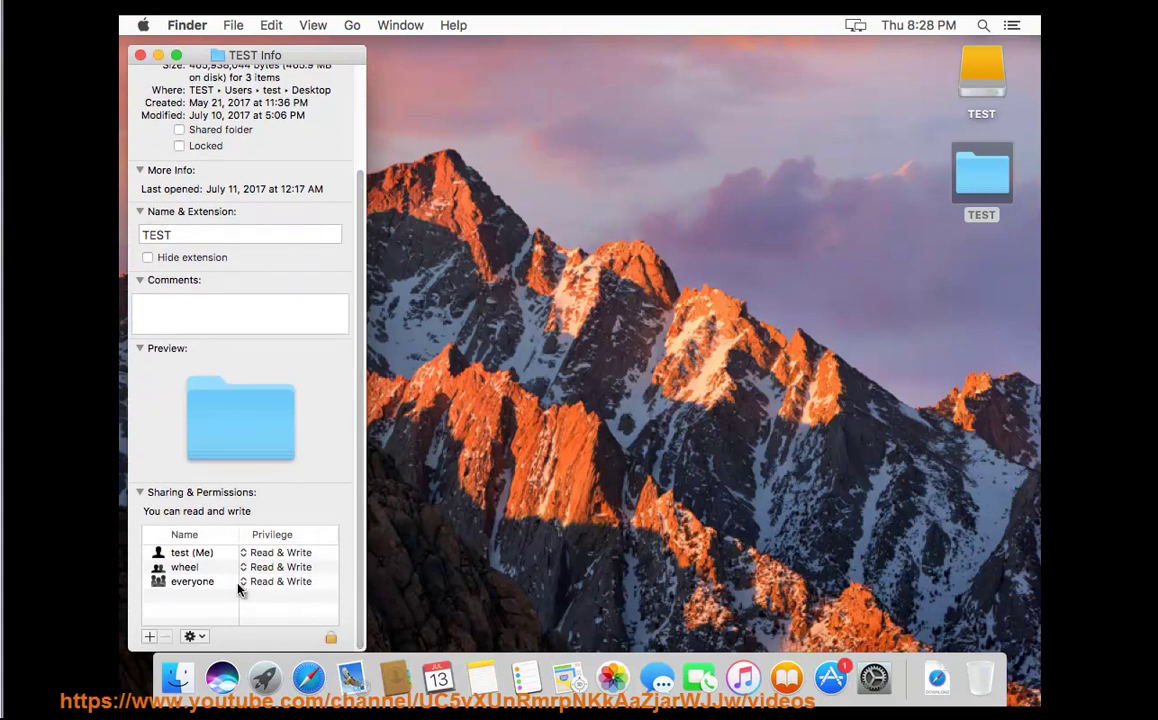
pyautogui.click(268, 553)
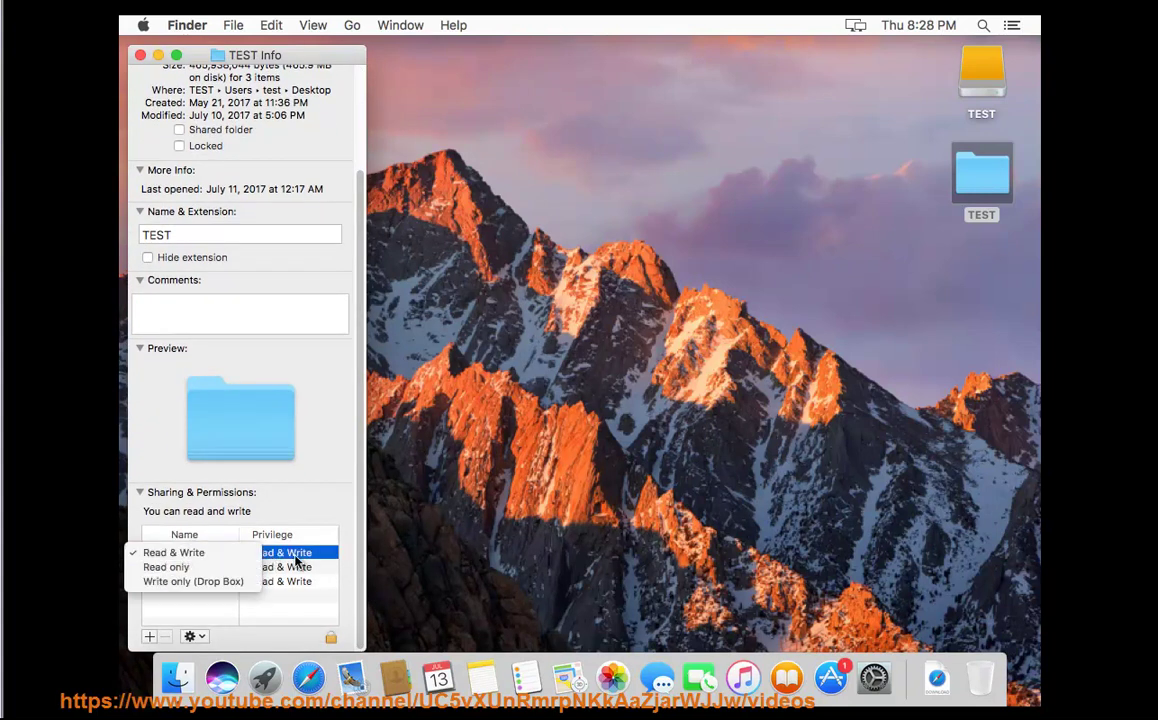
pyautogui.click(225, 553)
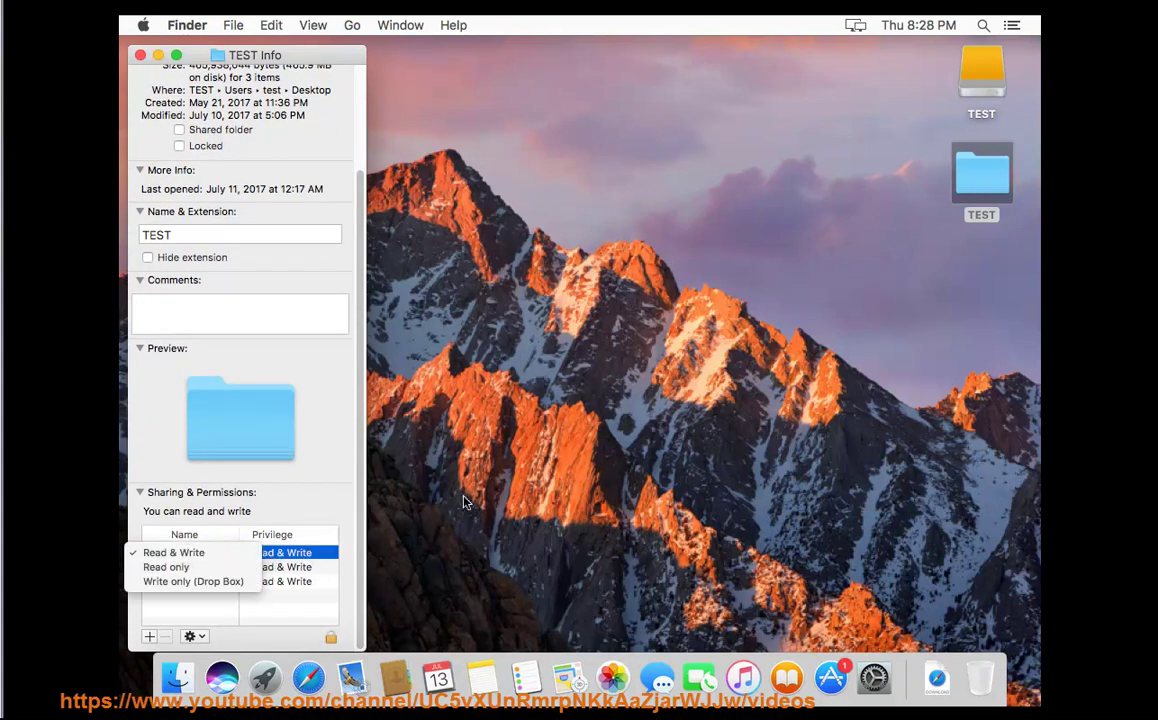
pyautogui.click(141, 56)
pyautogui.click(874, 670)
pyautogui.click(322, 550)
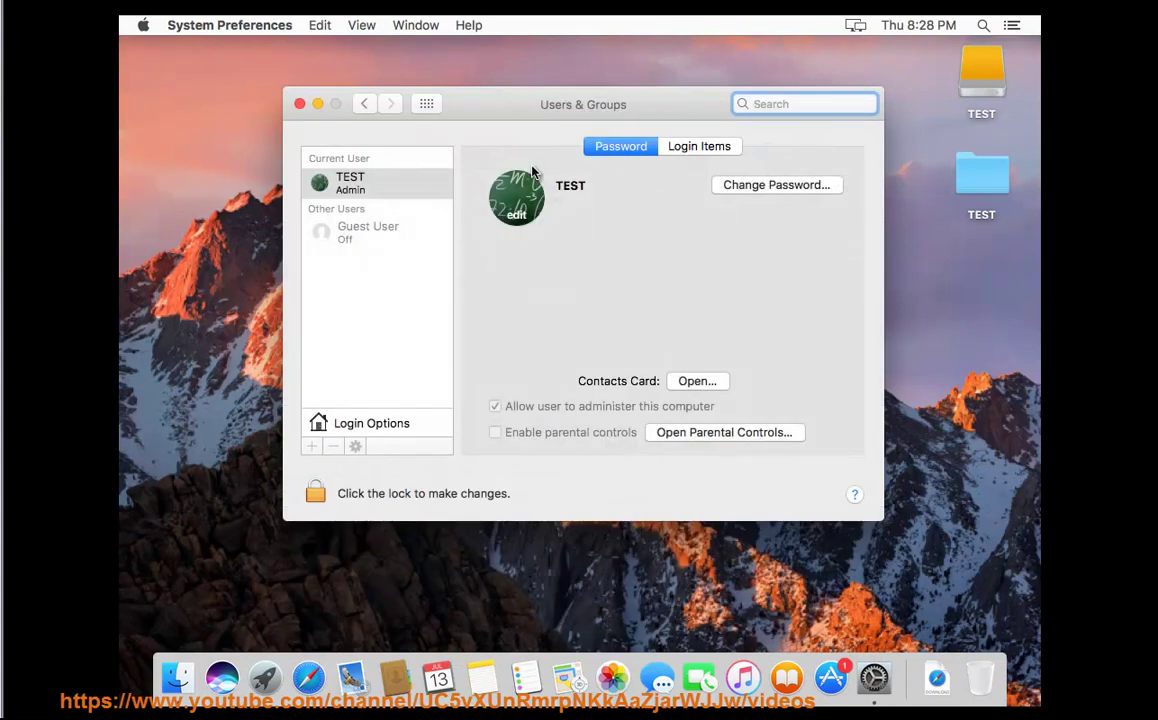
pyautogui.click(367, 190)
pyautogui.click(300, 104)
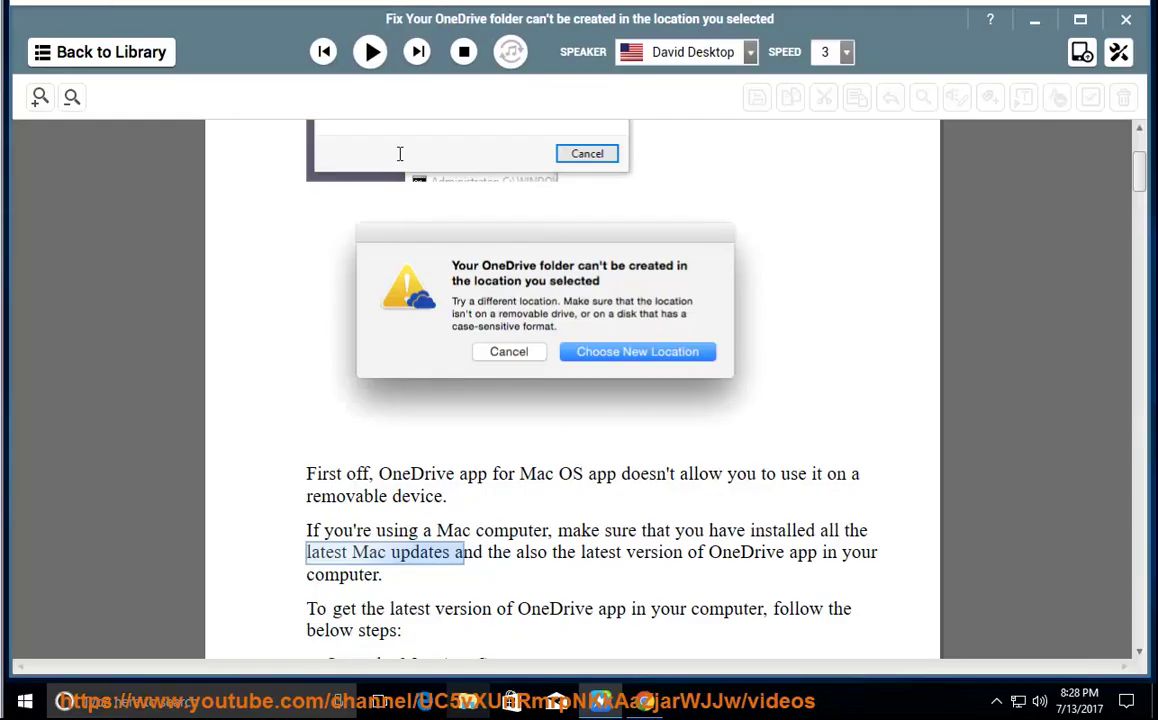
# - Resume reading through the permissions advice and Solutions 1 and 2, pausing at Solution 3
pyautogui.click(369, 52)
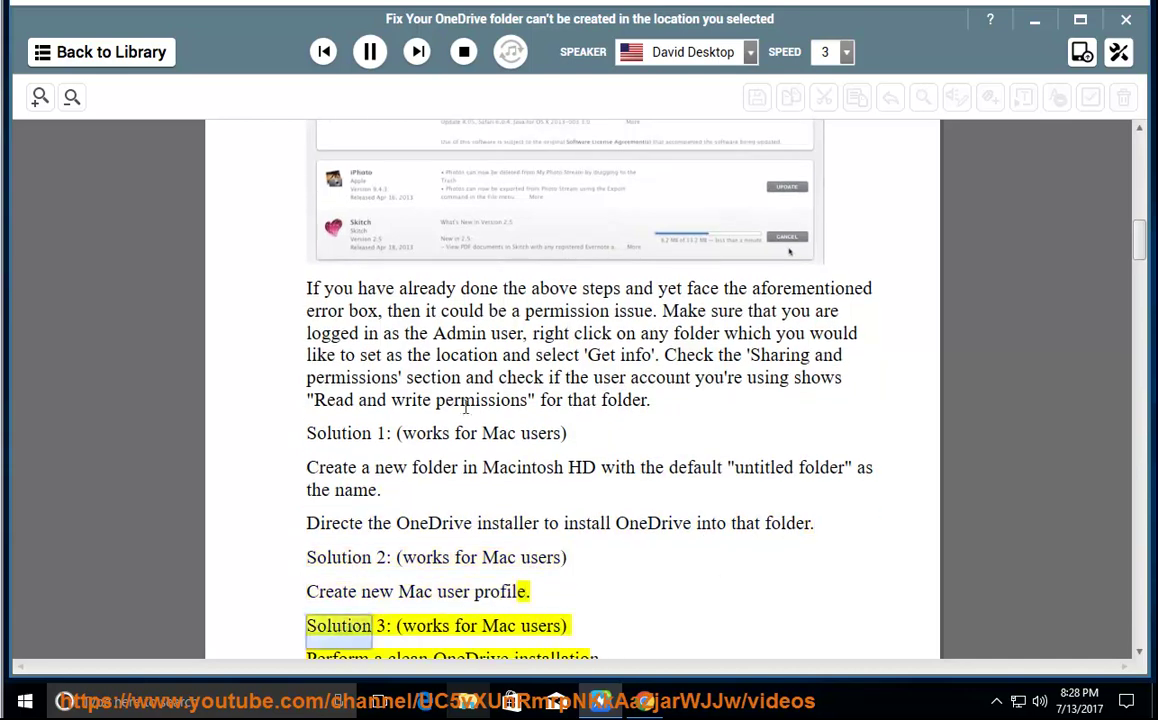
pyautogui.click(370, 52)
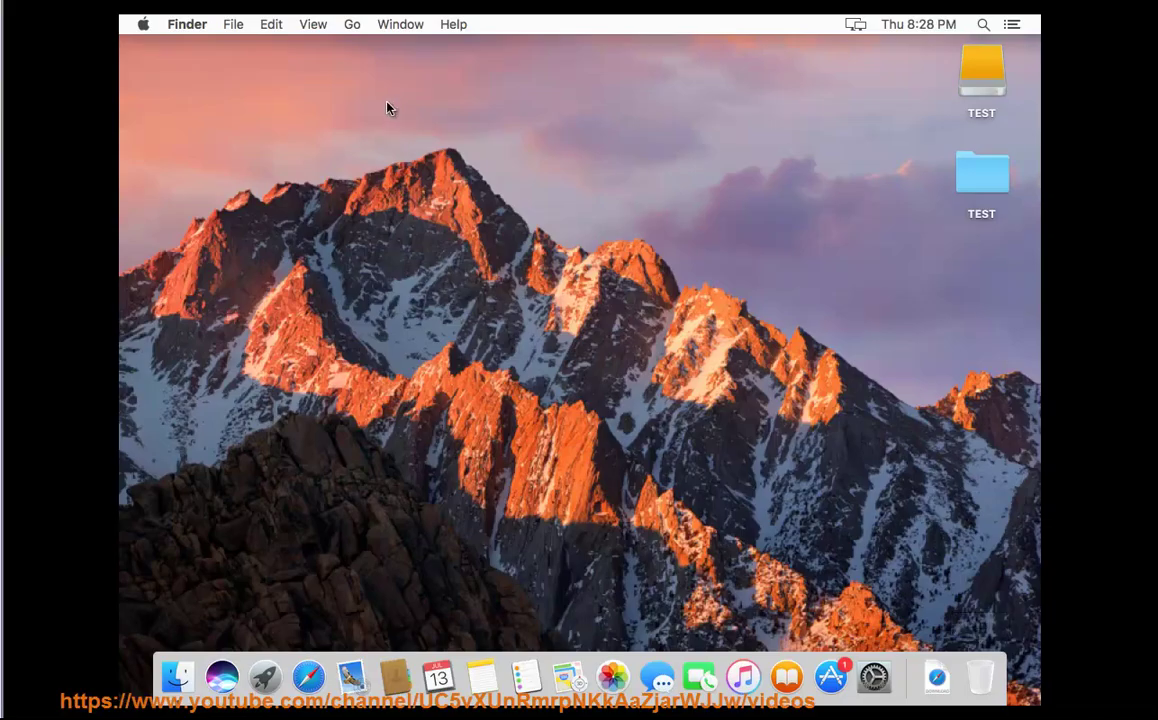
# - Go to Computer, open the TEST drive and create an untitled folder after admin password authorization
pyautogui.click(350, 26)
pyautogui.click(372, 186)
pyautogui.rightClick(512, 283)
pyautogui.click(519, 183)
pyautogui.doubleClick(519, 183)
pyautogui.rightClick(482, 268)
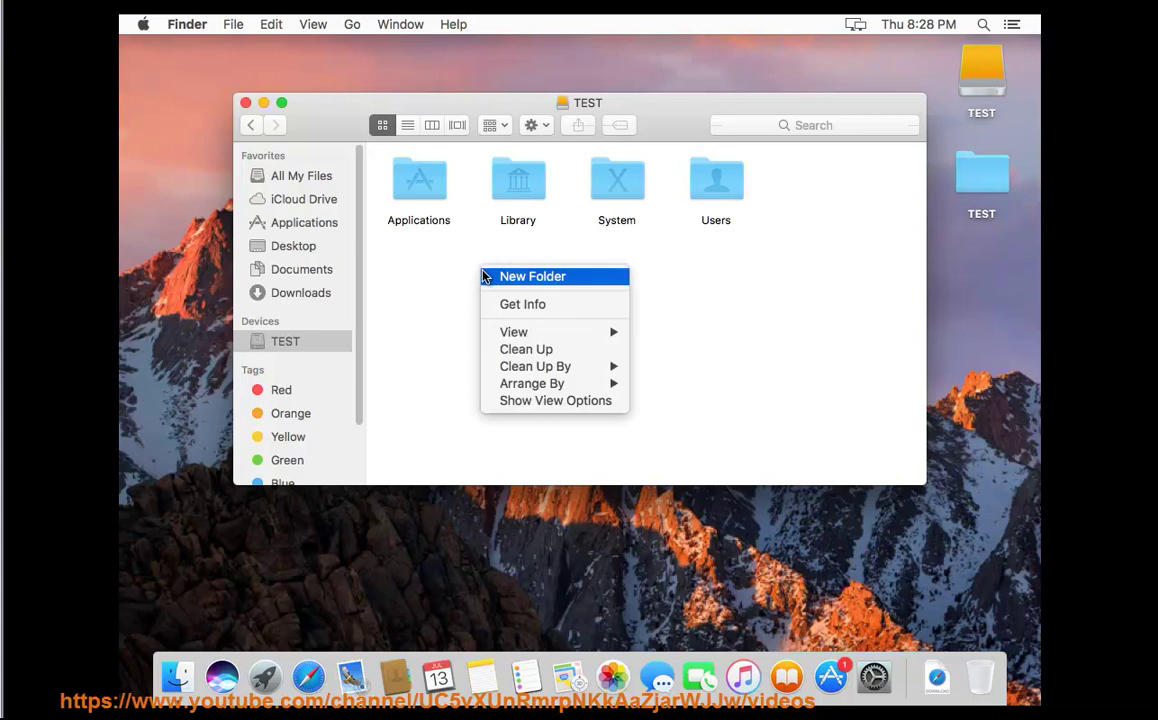
pyautogui.click(543, 287)
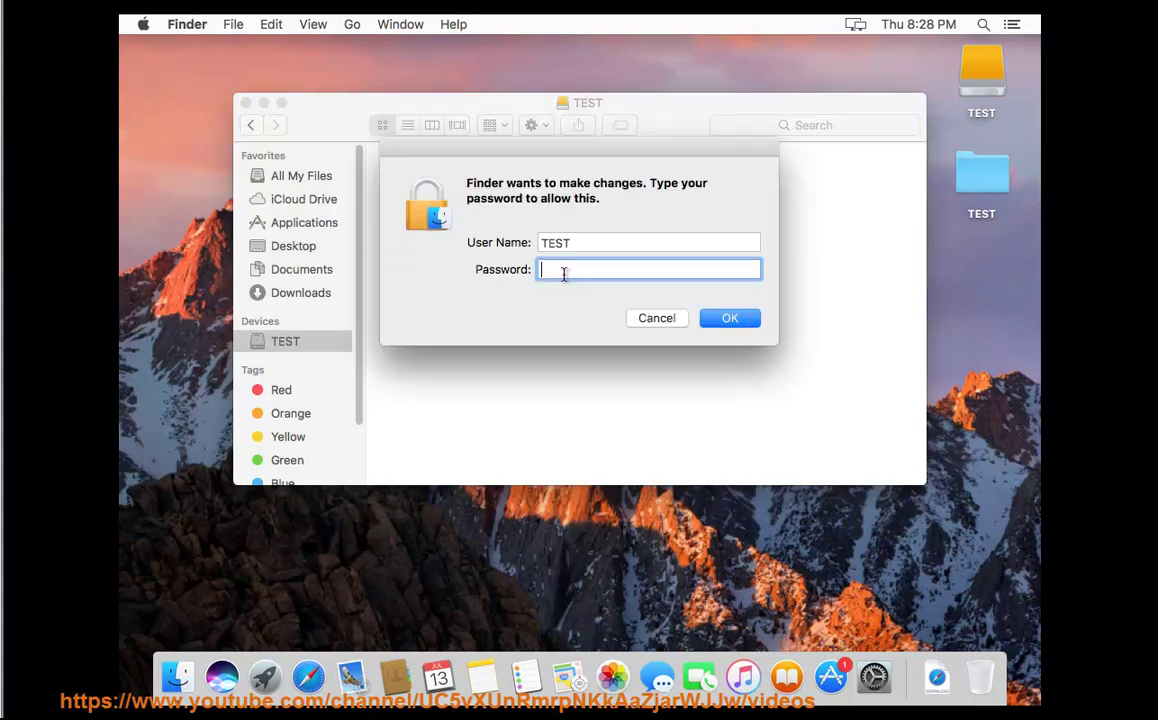
pyautogui.write('t')
pyautogui.click(716, 322)
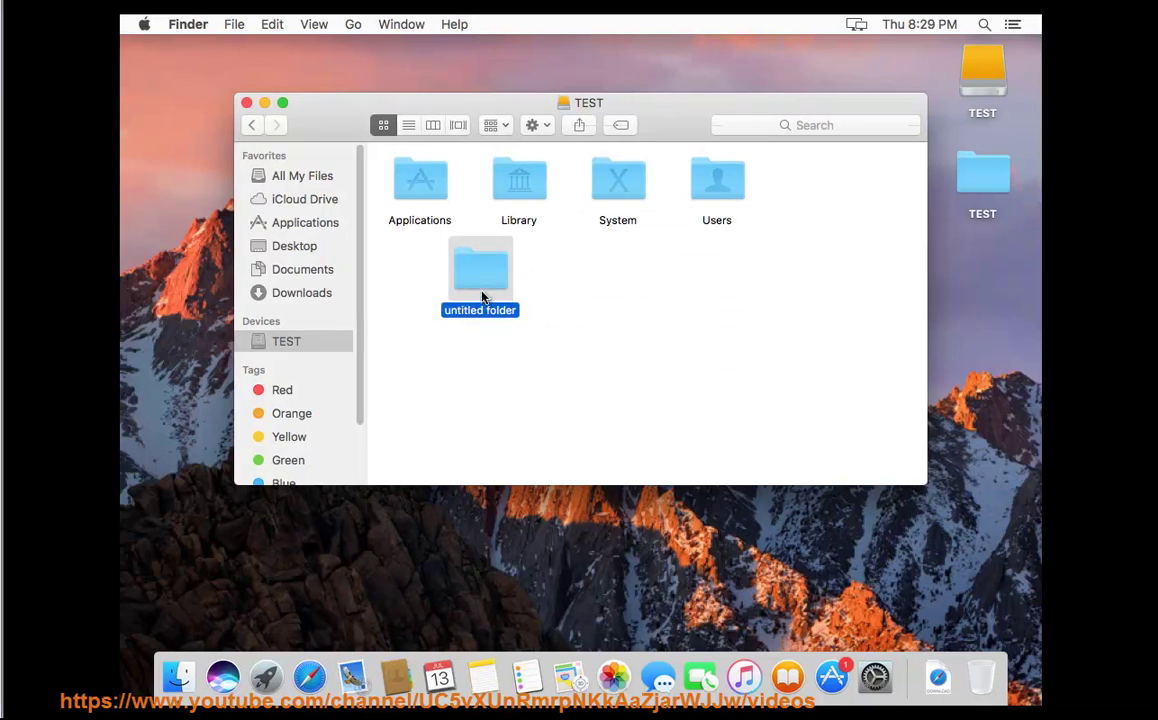
# - Close the TEST drive window and unlock Users & Groups in System Preferences with the admin password
pyautogui.click(246, 102)
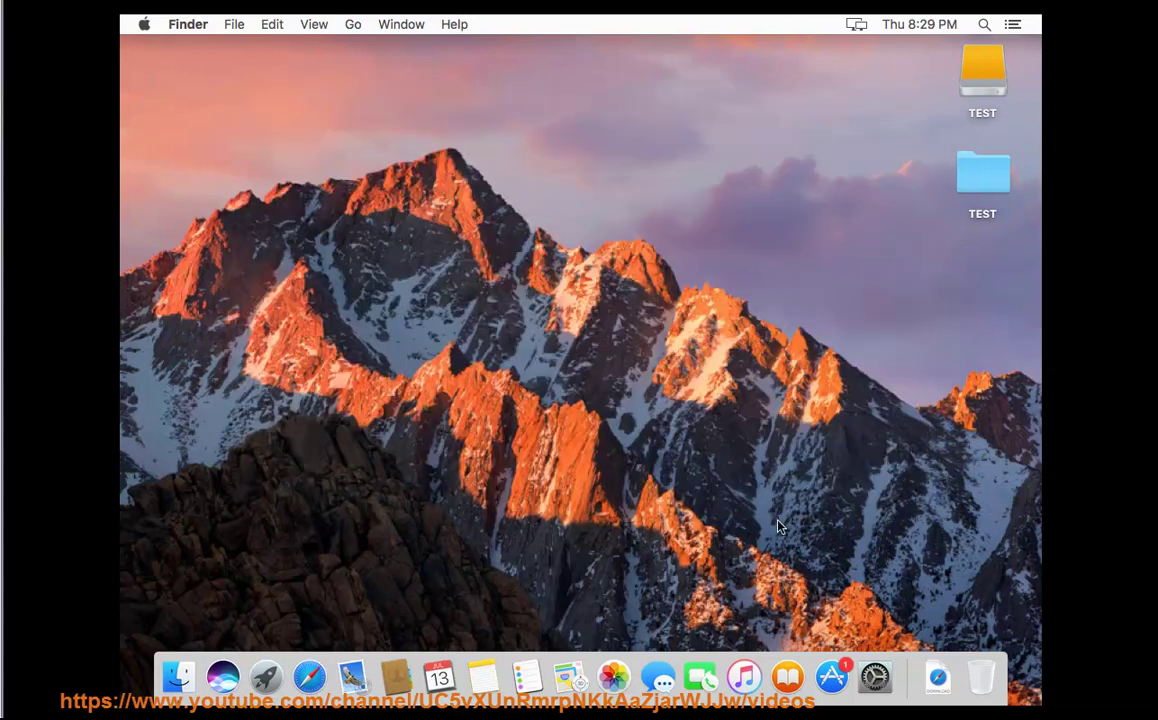
pyautogui.click(874, 677)
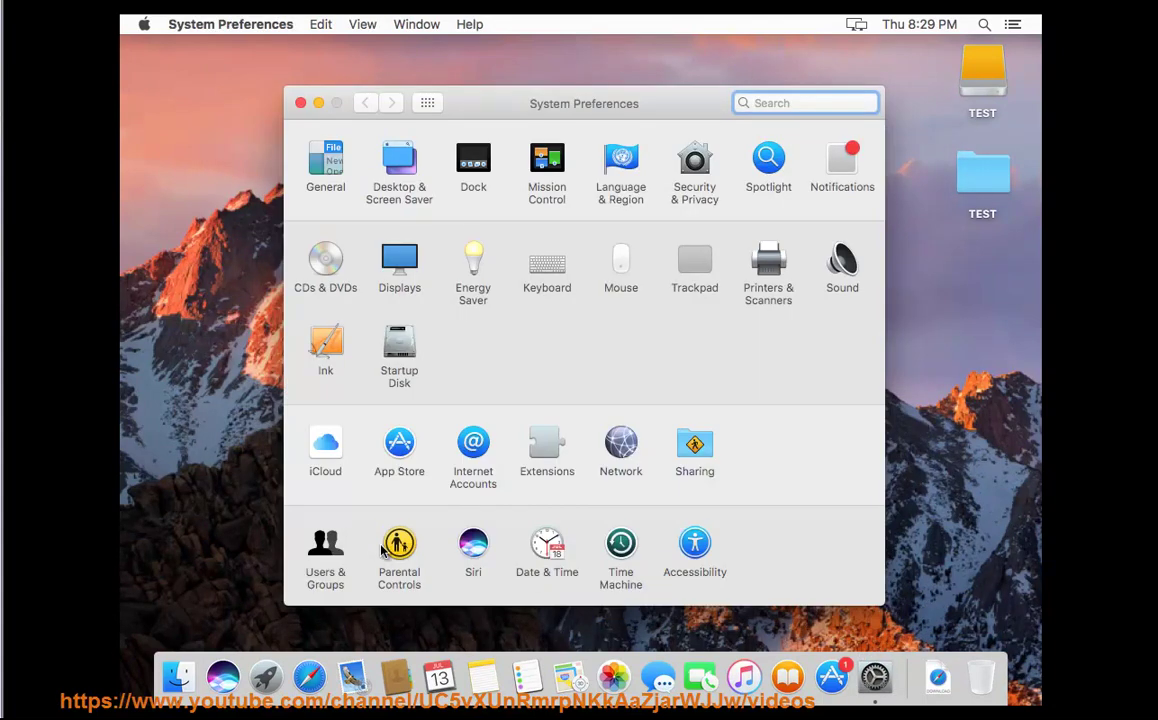
pyautogui.click(325, 548)
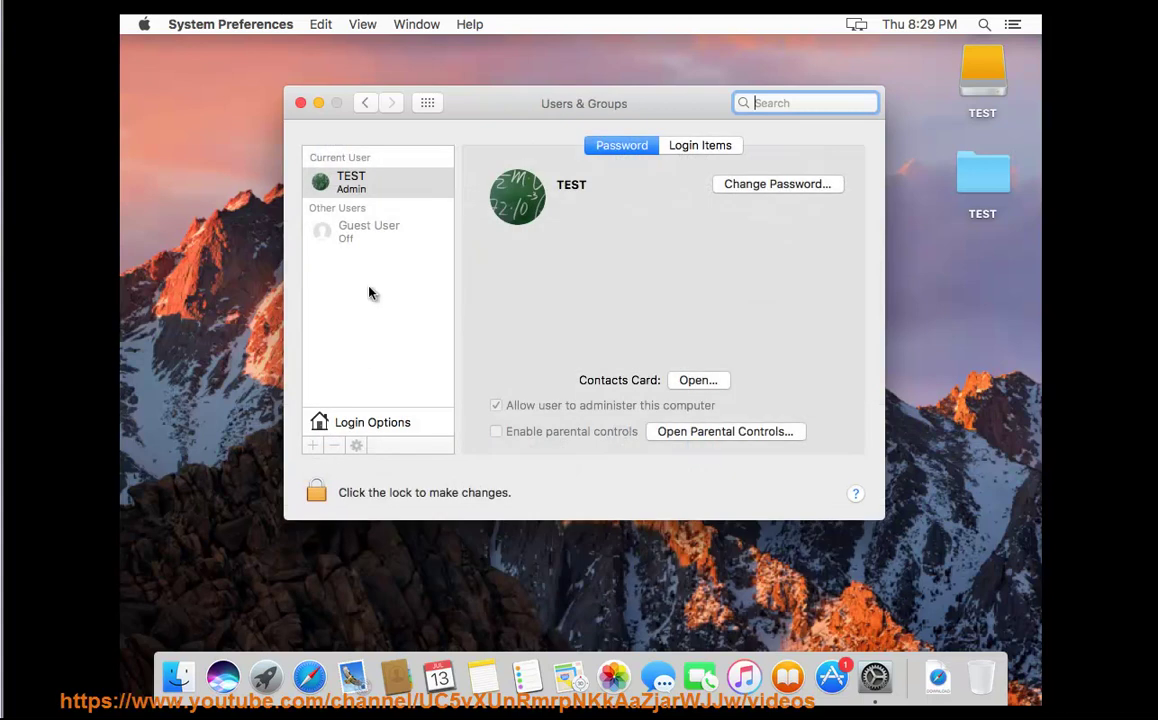
pyautogui.click(301, 457)
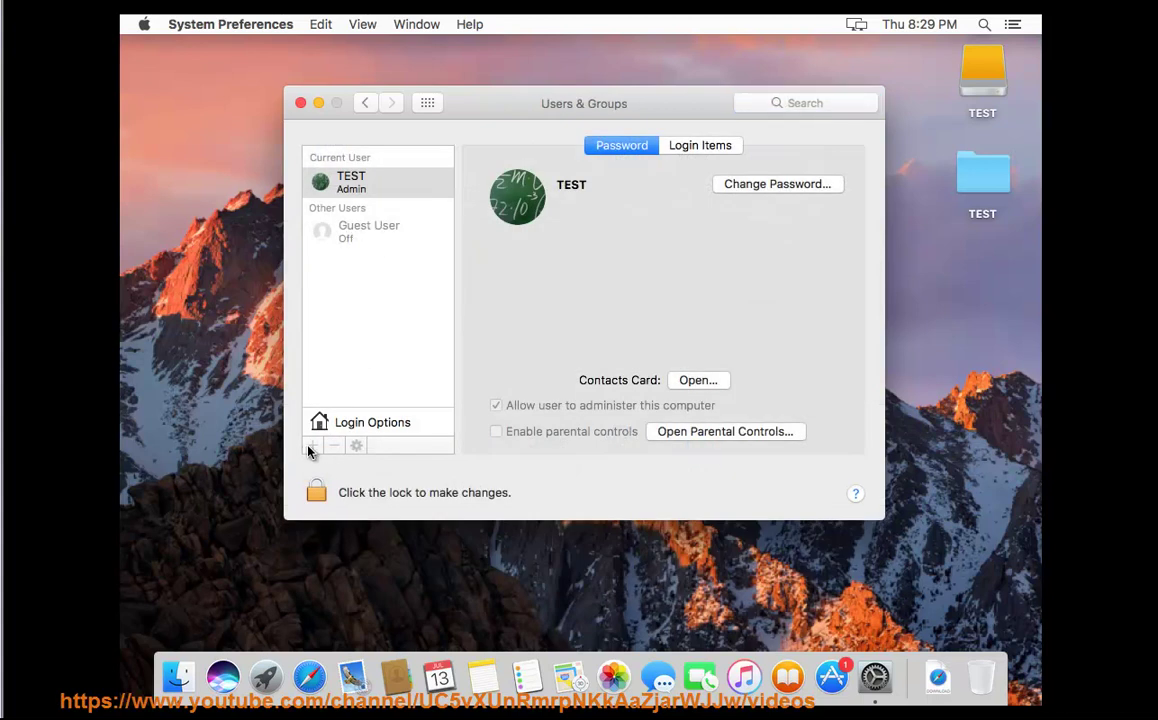
pyautogui.click(314, 493)
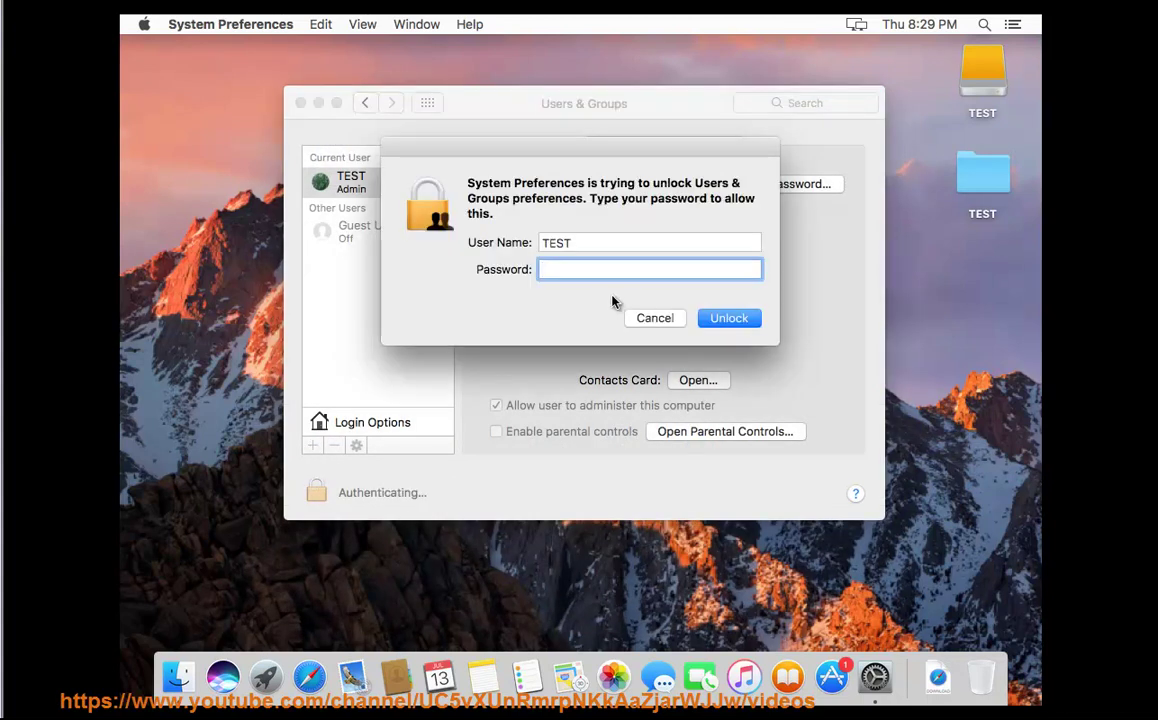
pyautogui.write('•')
pyautogui.click(731, 322)
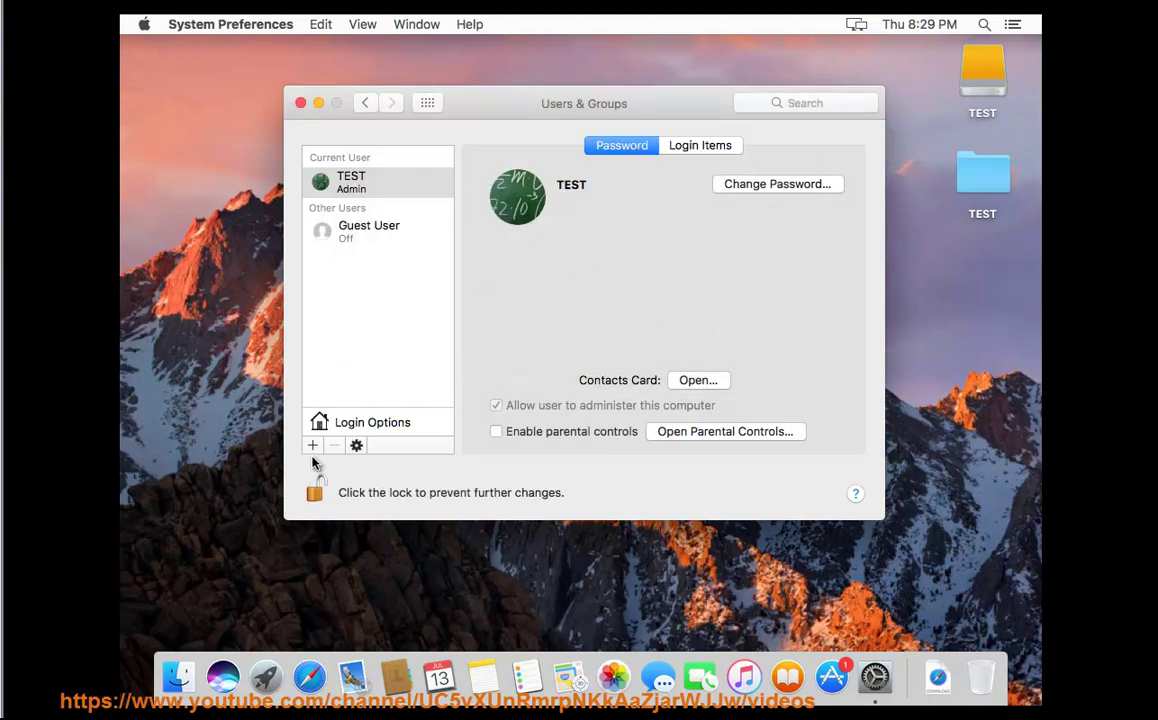
pyautogui.click(312, 446)
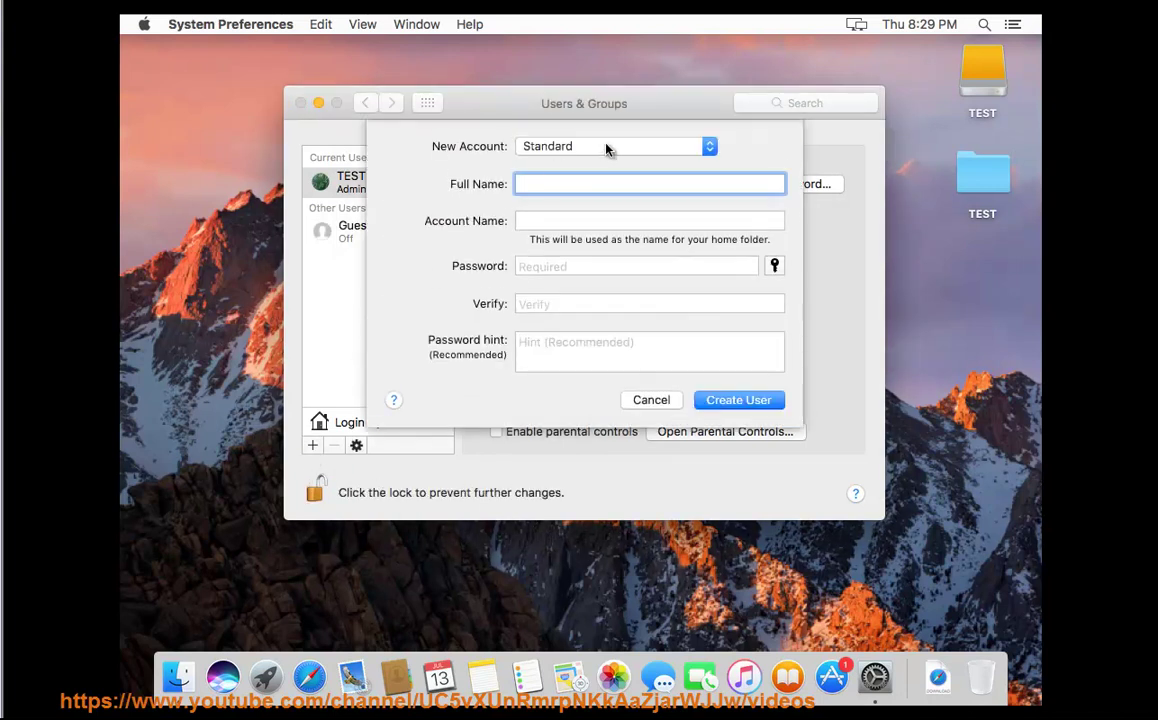
pyautogui.click(607, 148)
pyautogui.click(578, 138)
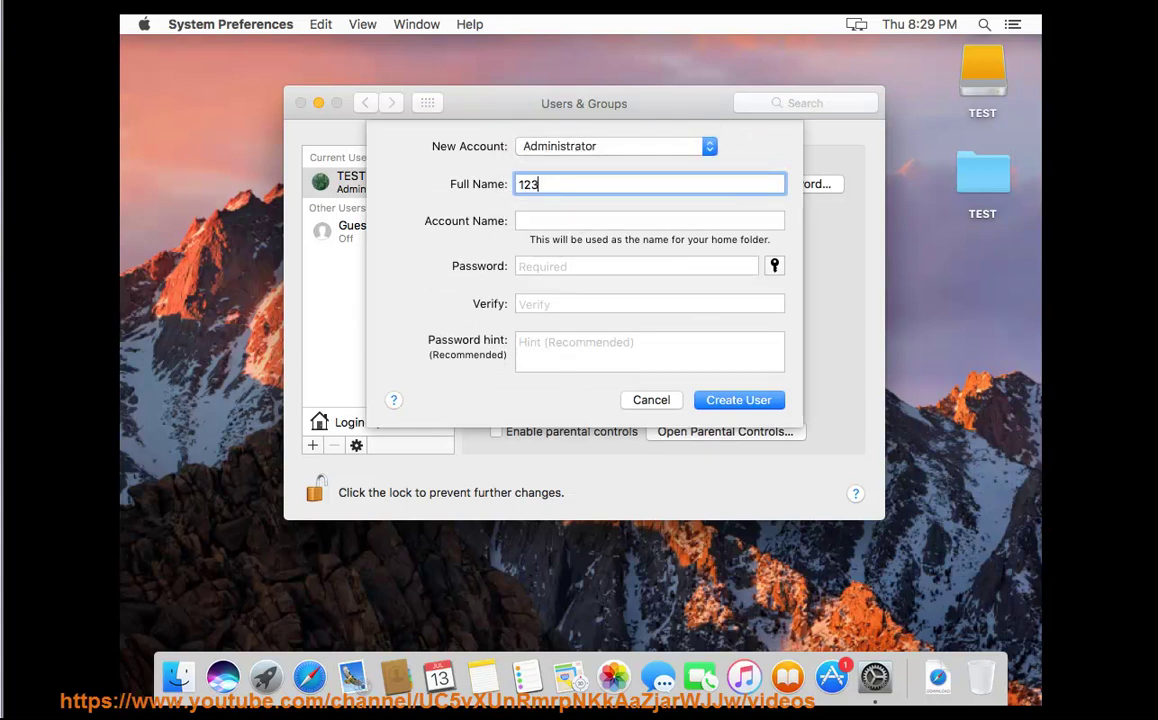
pyautogui.click(546, 222)
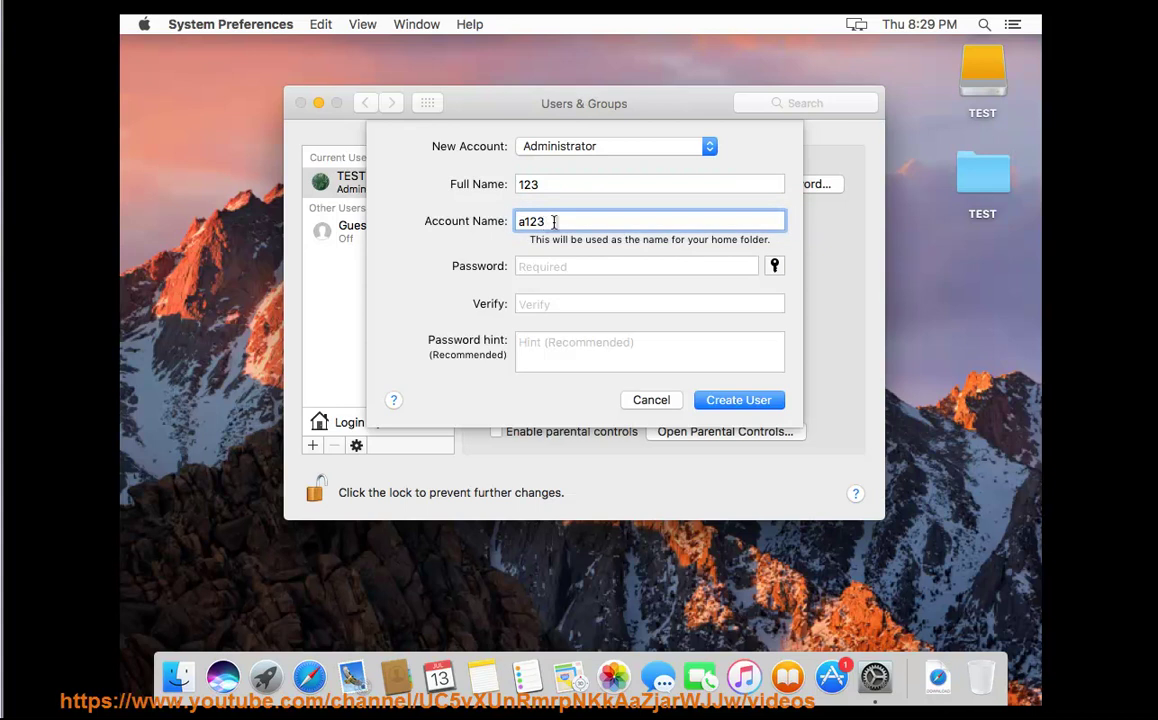
pyautogui.click(532, 267)
pyautogui.write('1')
pyautogui.click(530, 303)
pyautogui.write('1')
pyautogui.click(548, 351)
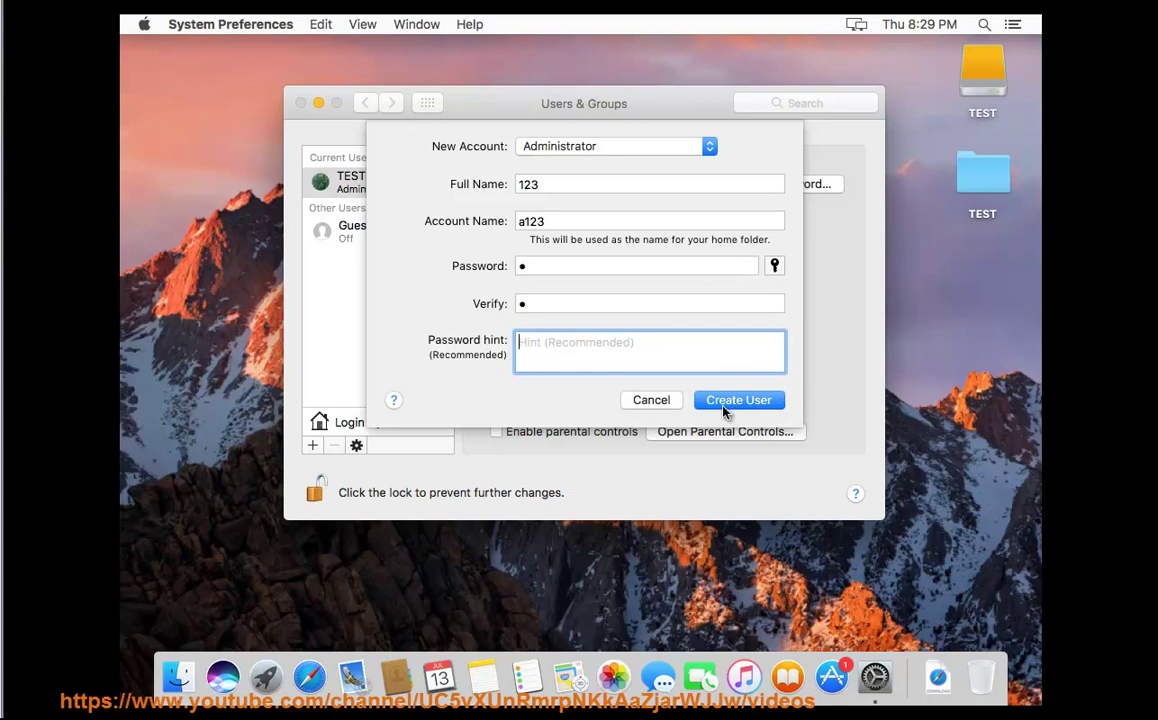
# - Cancel the new account, lock Users & Groups, and set the reading start before Solution 3
pyautogui.click(651, 400)
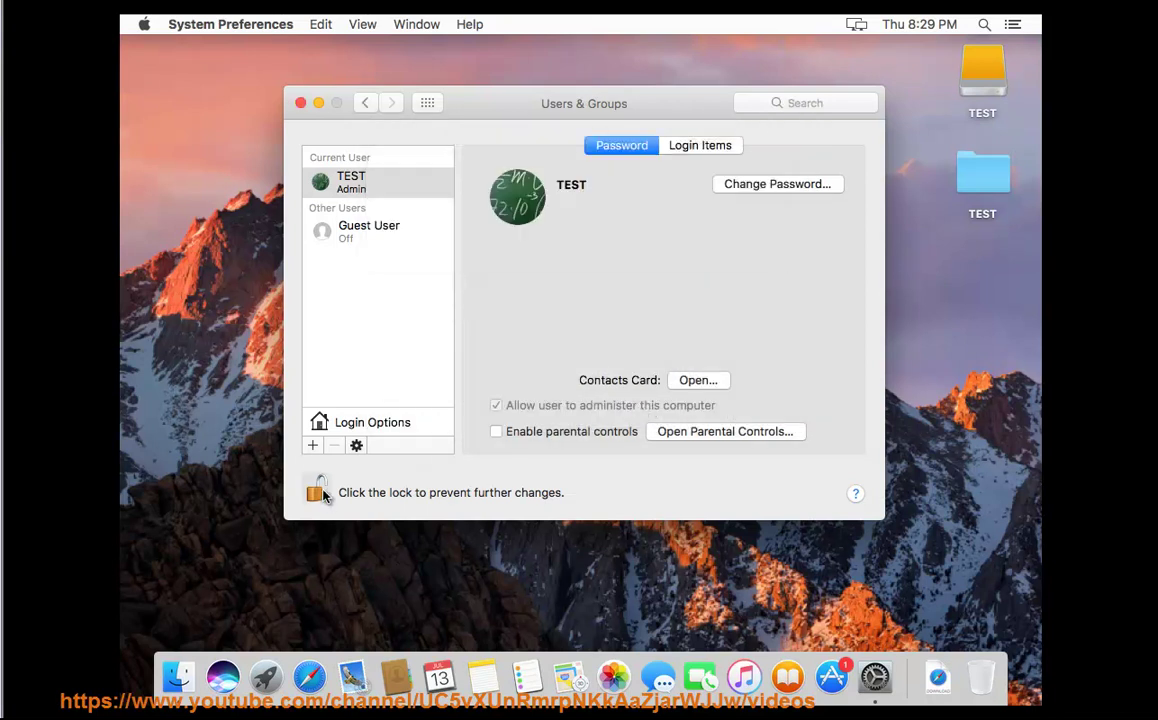
pyautogui.click(315, 490)
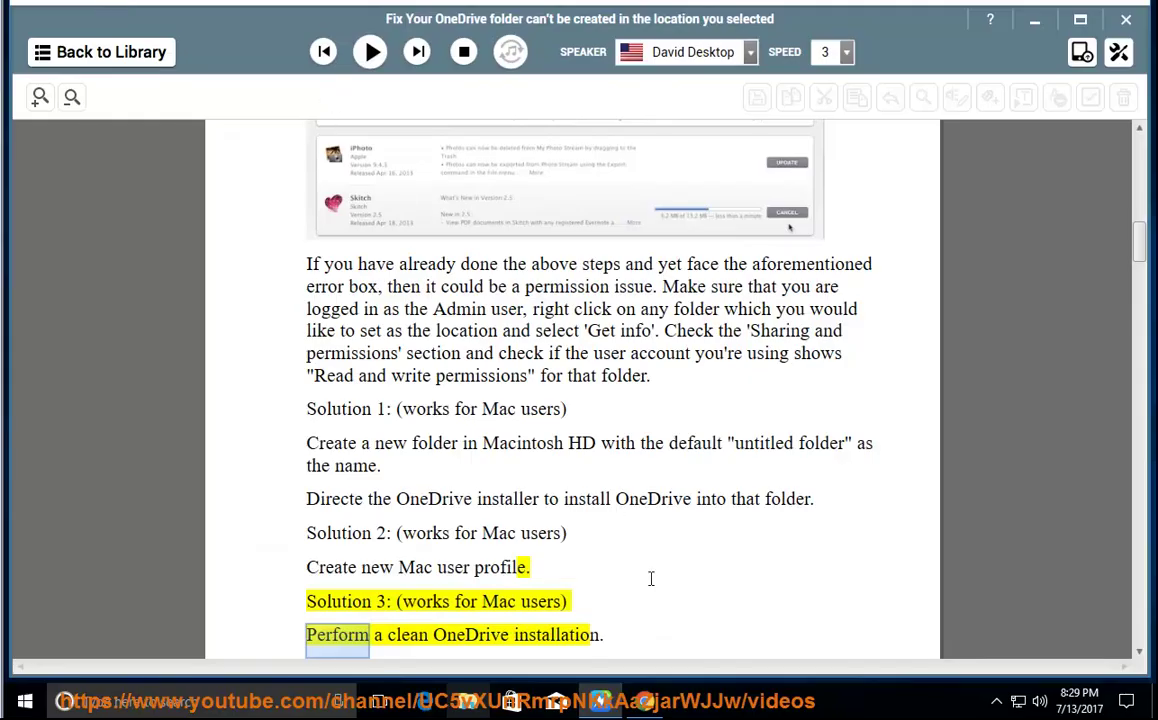
pyautogui.click(651, 578)
# - Read aloud from Solution 3 through the symbolic link explanation
pyautogui.click(370, 52)
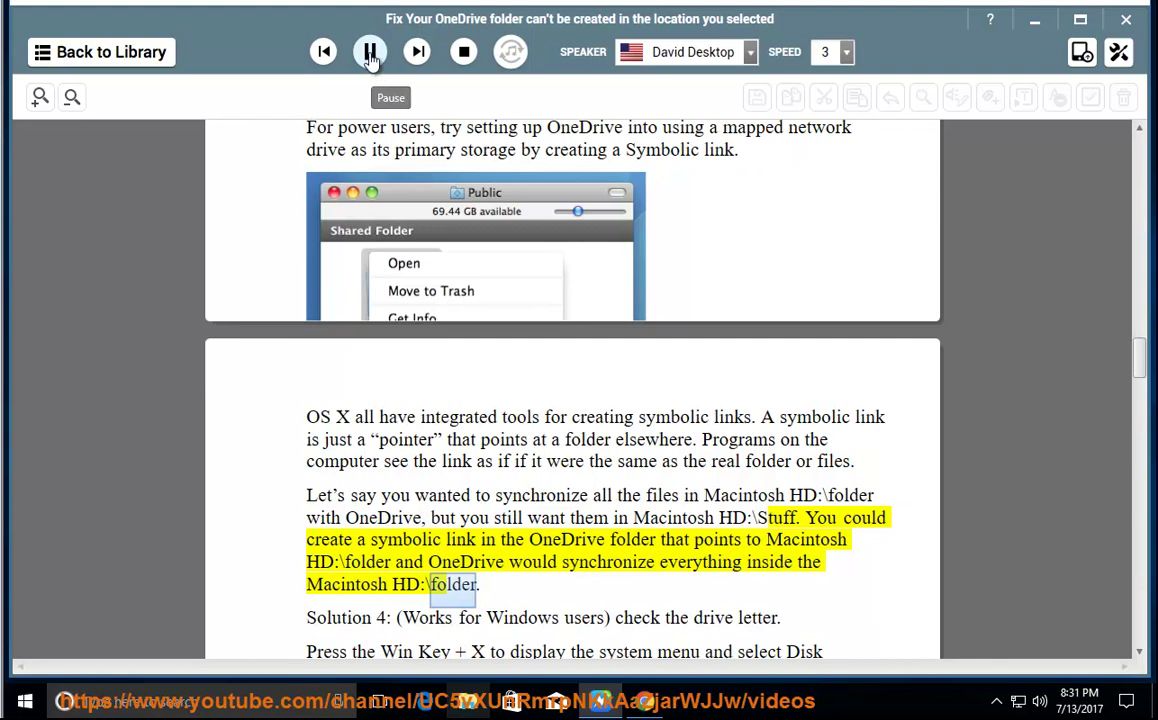
# - Pause, reposition in the symbolic link paragraph, and resume reading Solution 4's drive-letter steps
pyautogui.click(370, 55)
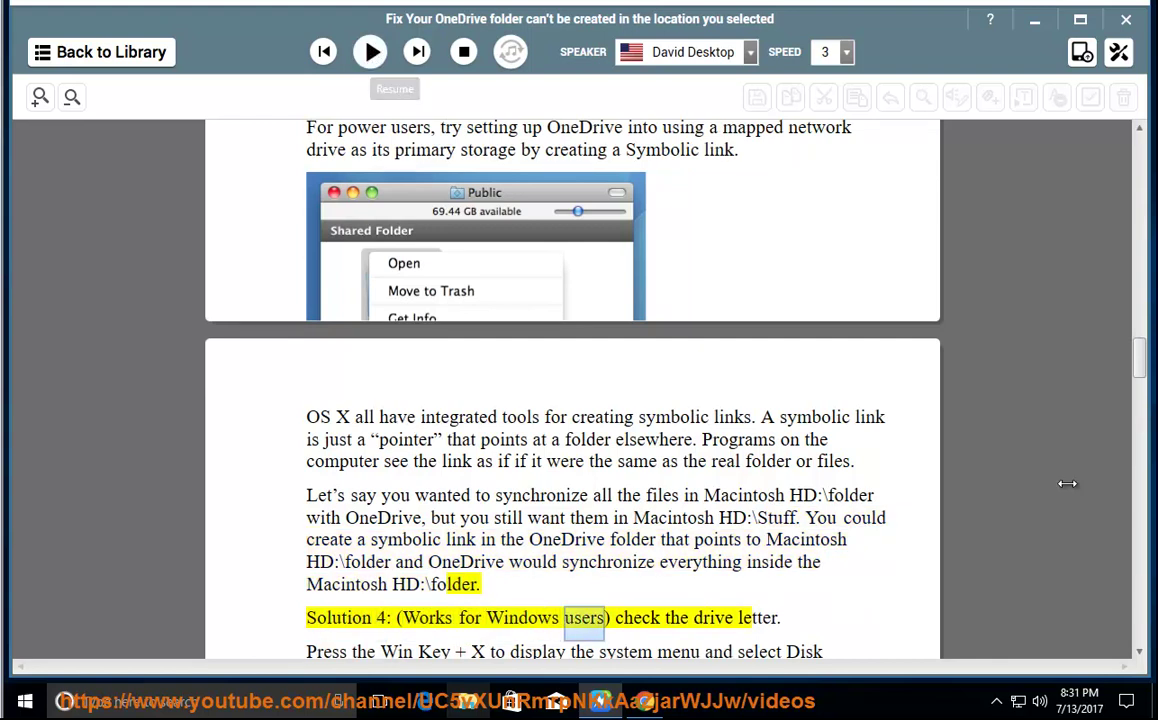
pyautogui.click(793, 461)
pyautogui.click(386, 70)
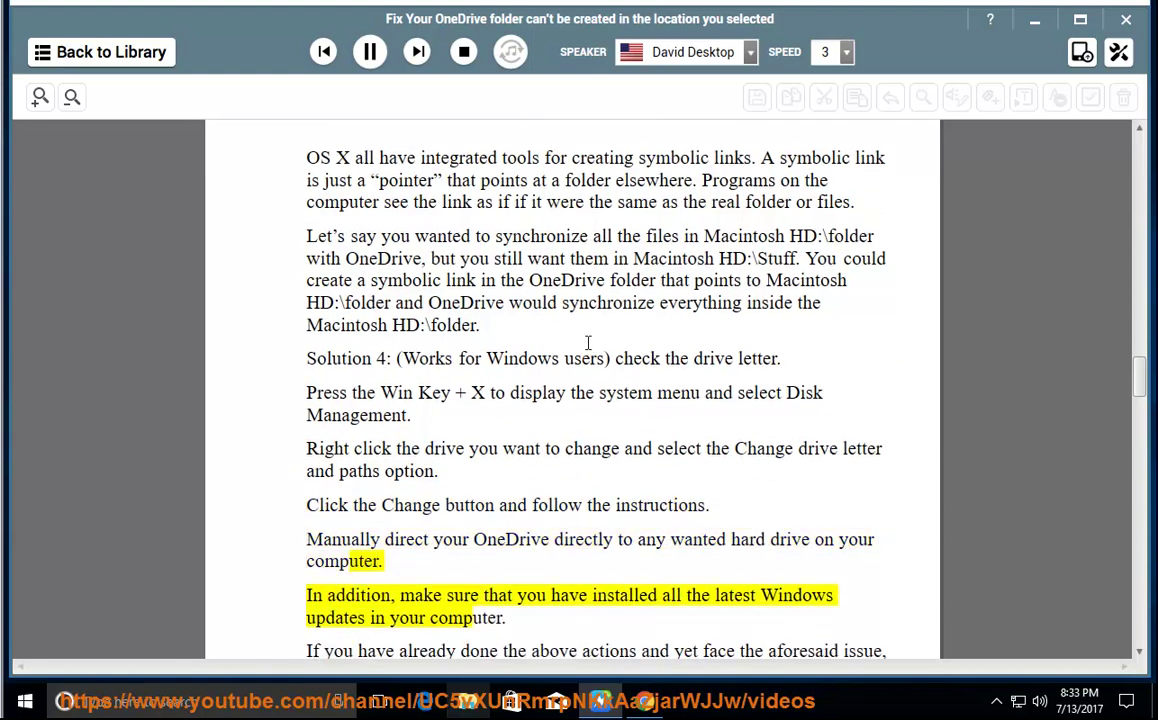
pyautogui.click(370, 52)
pyautogui.click(1034, 22)
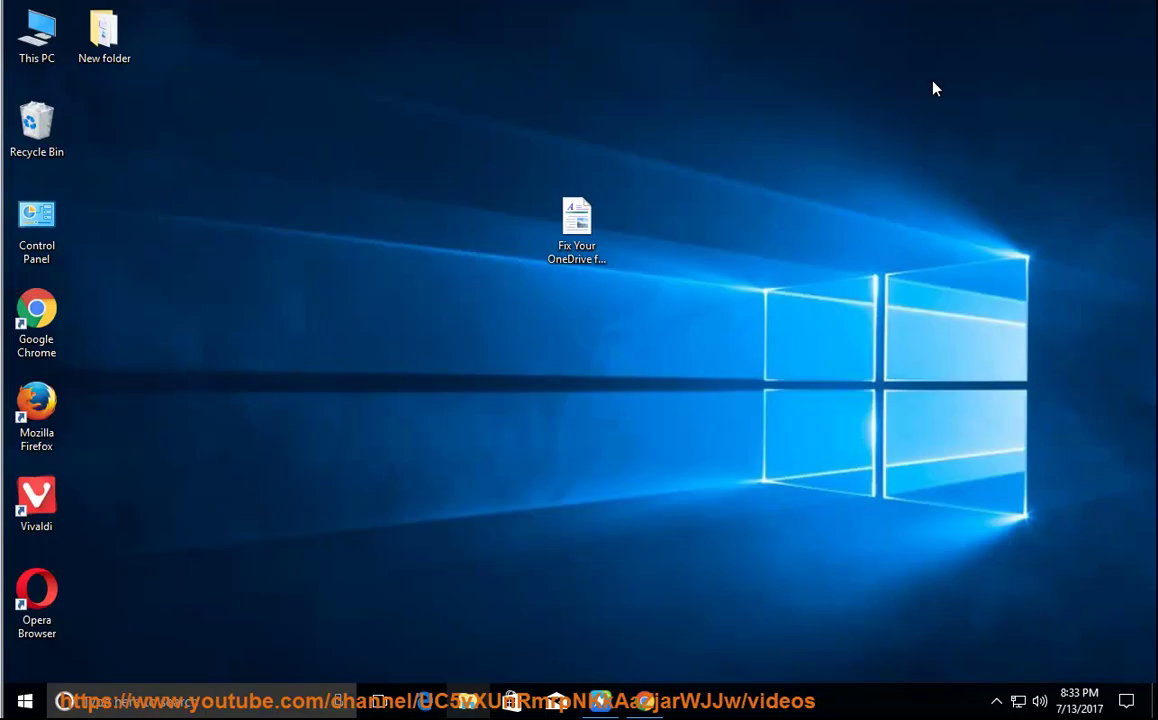
pyautogui.doubleClick(50, 55)
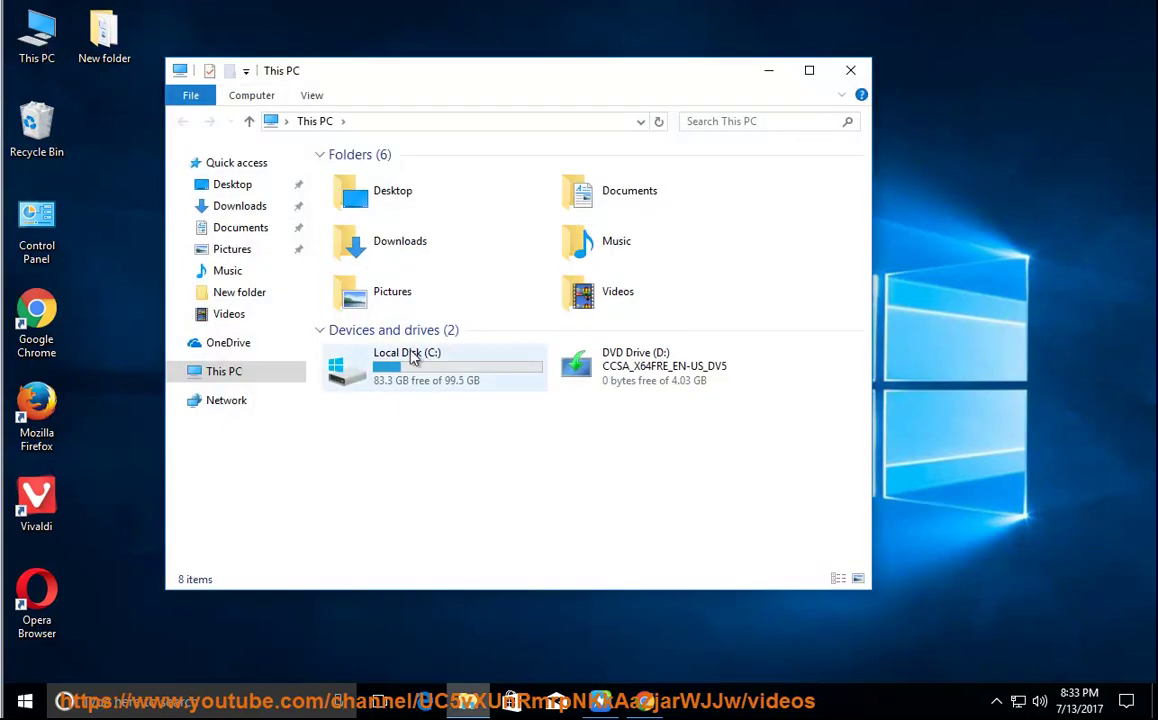
pyautogui.rightClick(396, 371)
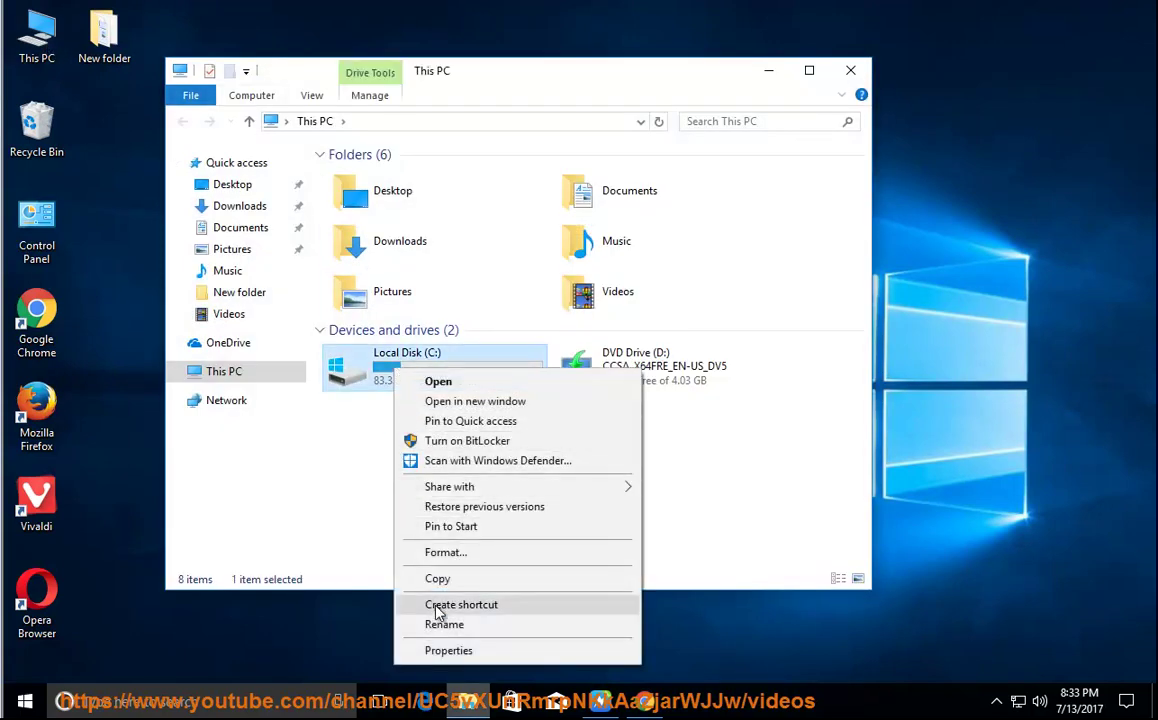
pyautogui.click(476, 626)
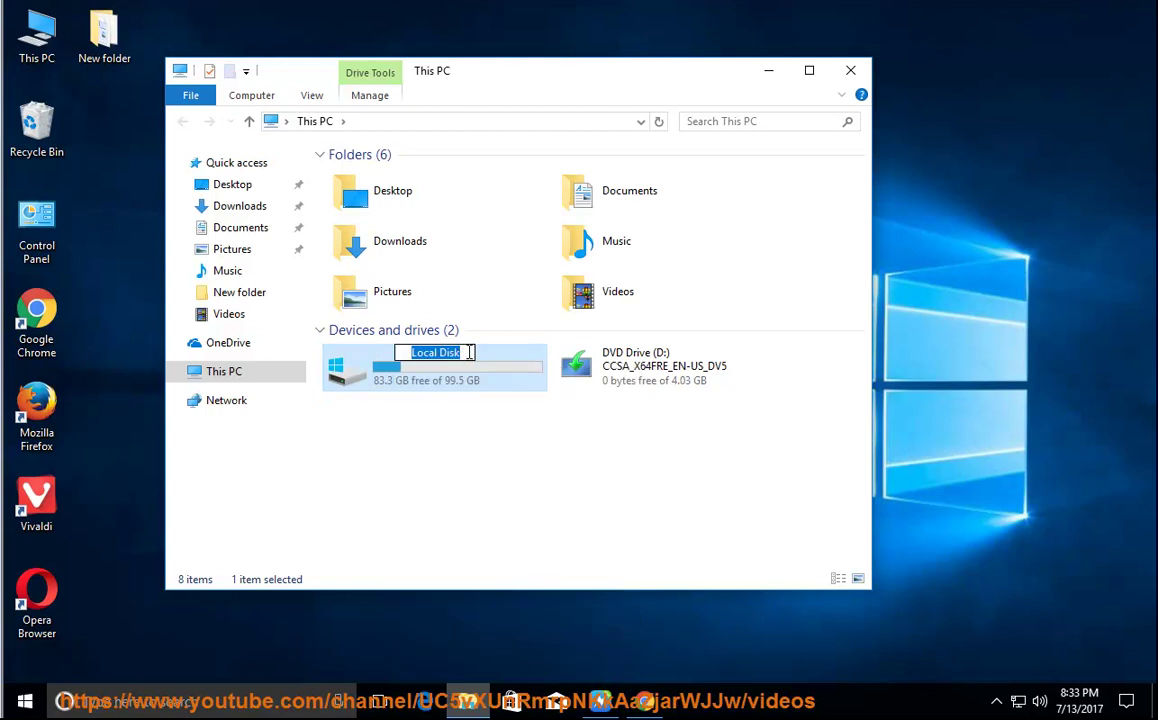
pyautogui.write('E')
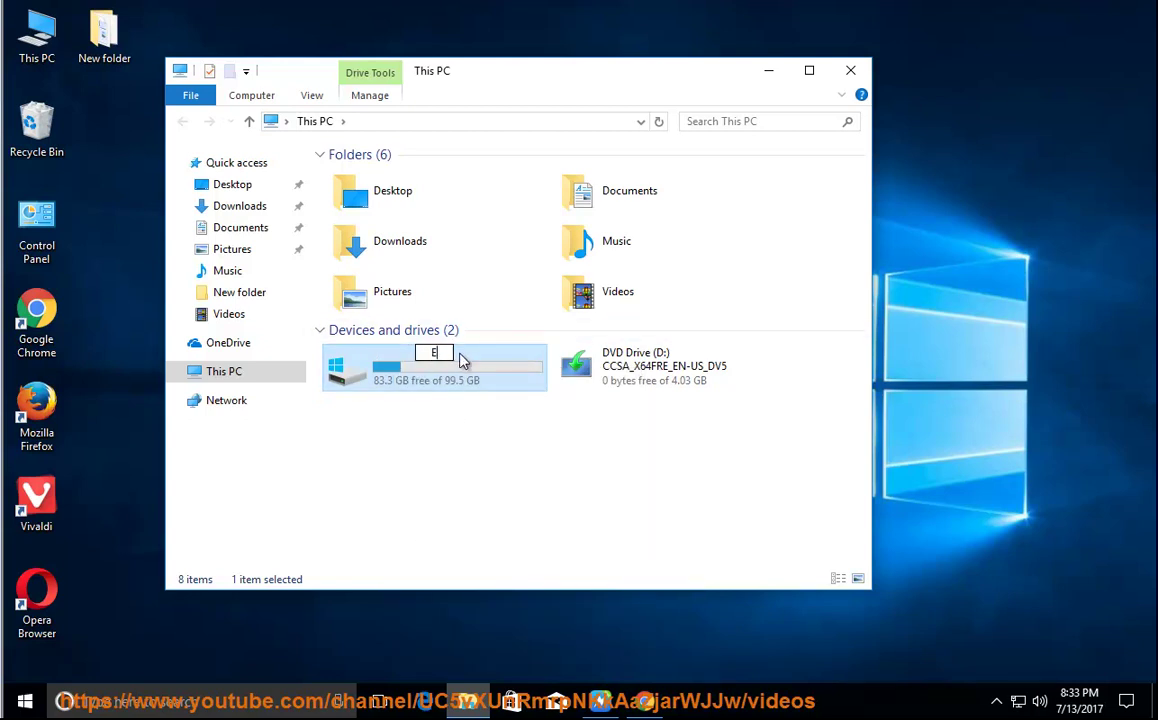
pyautogui.hotkey('ctrl', 'z')
pyautogui.click(385, 407)
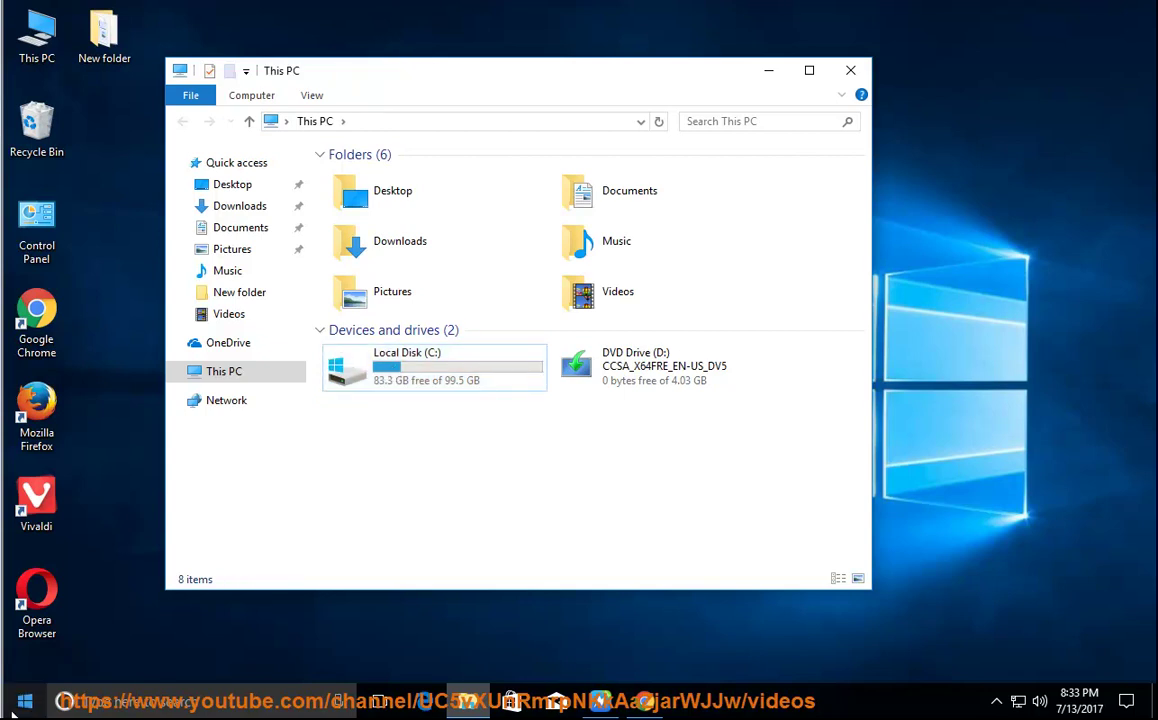
pyautogui.press('super')
pyautogui.click(25, 618)
pyautogui.scroll(-1, 700, 480)
pyautogui.click(648, 495)
pyautogui.click(606, 237)
pyautogui.click(917, 33)
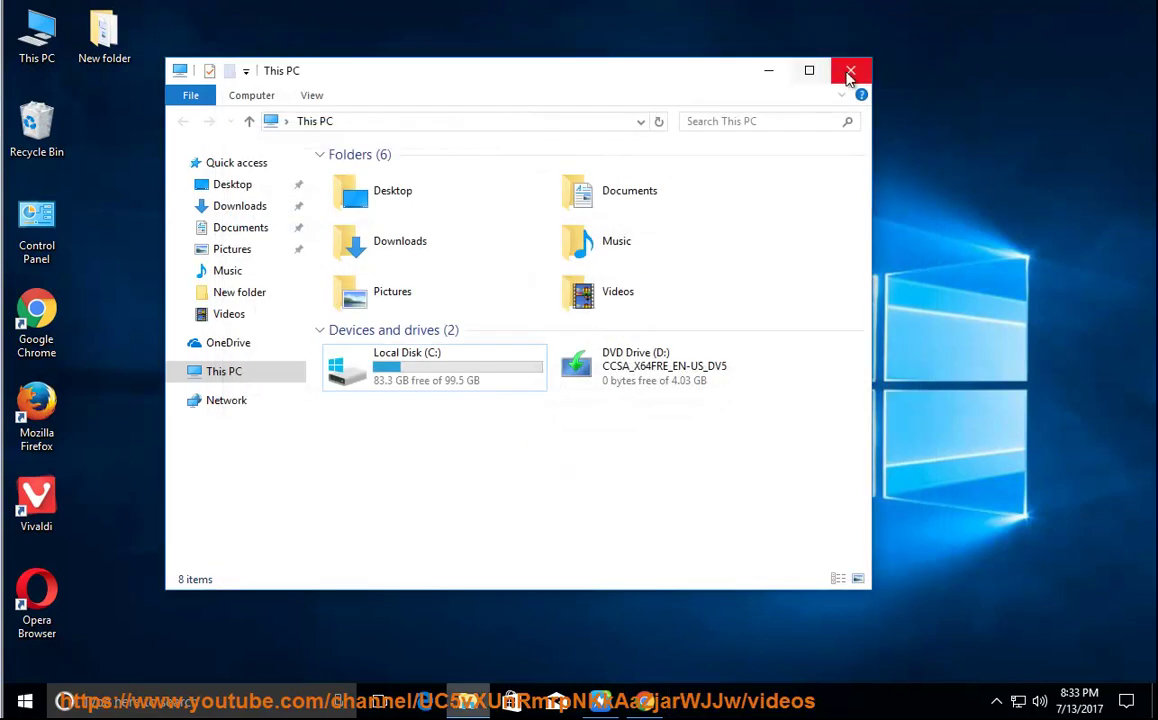
pyautogui.click(848, 68)
pyautogui.click(598, 703)
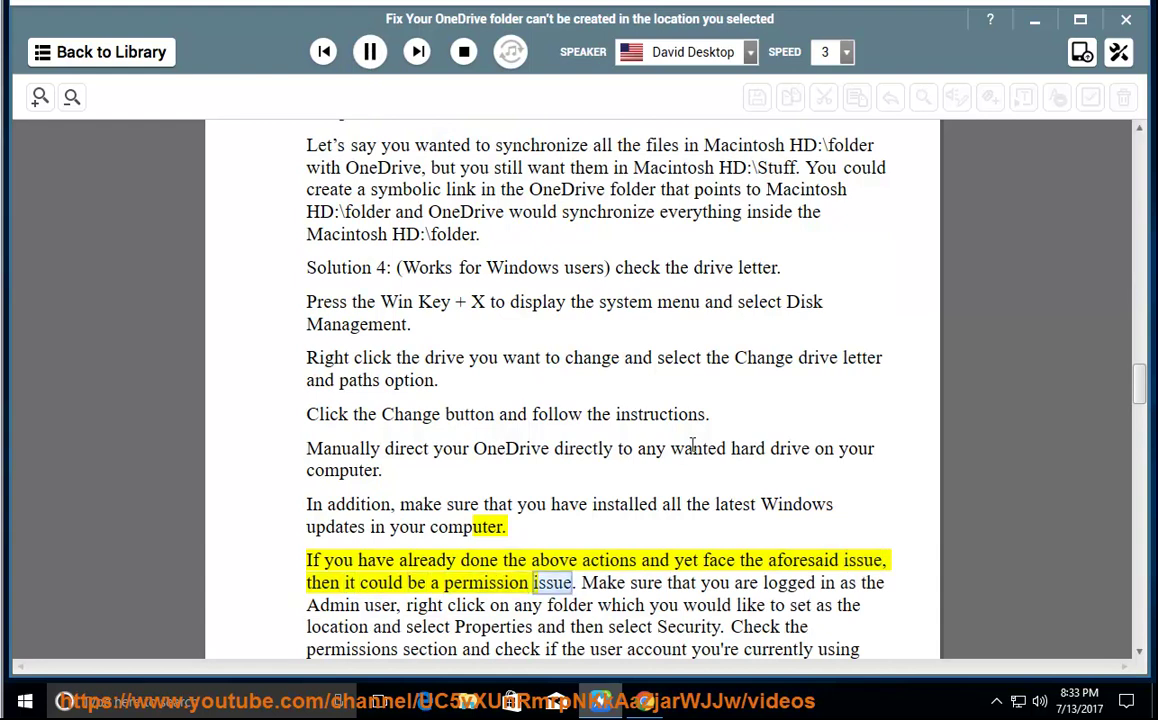
# - Check the signed-in user via Task Manager's Users tab and Manage user accounts, then close both windows
pyautogui.rightClick(746, 703)
pyautogui.click(806, 613)
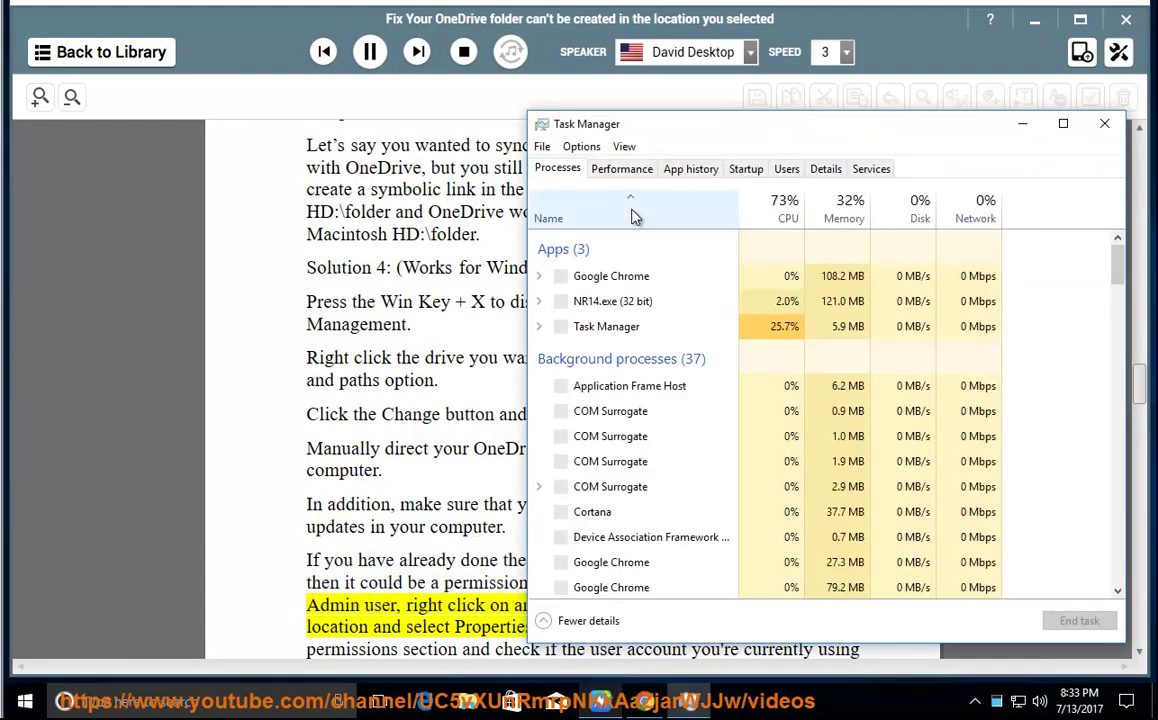
pyautogui.click(780, 169)
pyautogui.click(592, 248)
pyautogui.rightClick(606, 250)
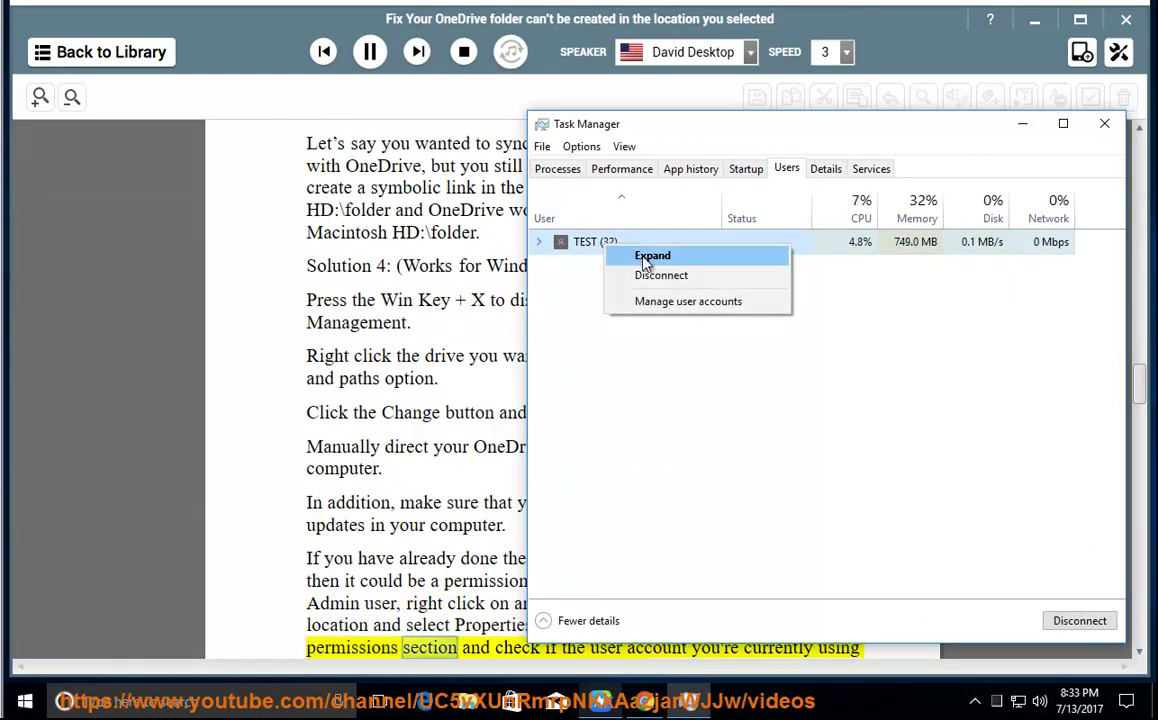
pyautogui.click(654, 304)
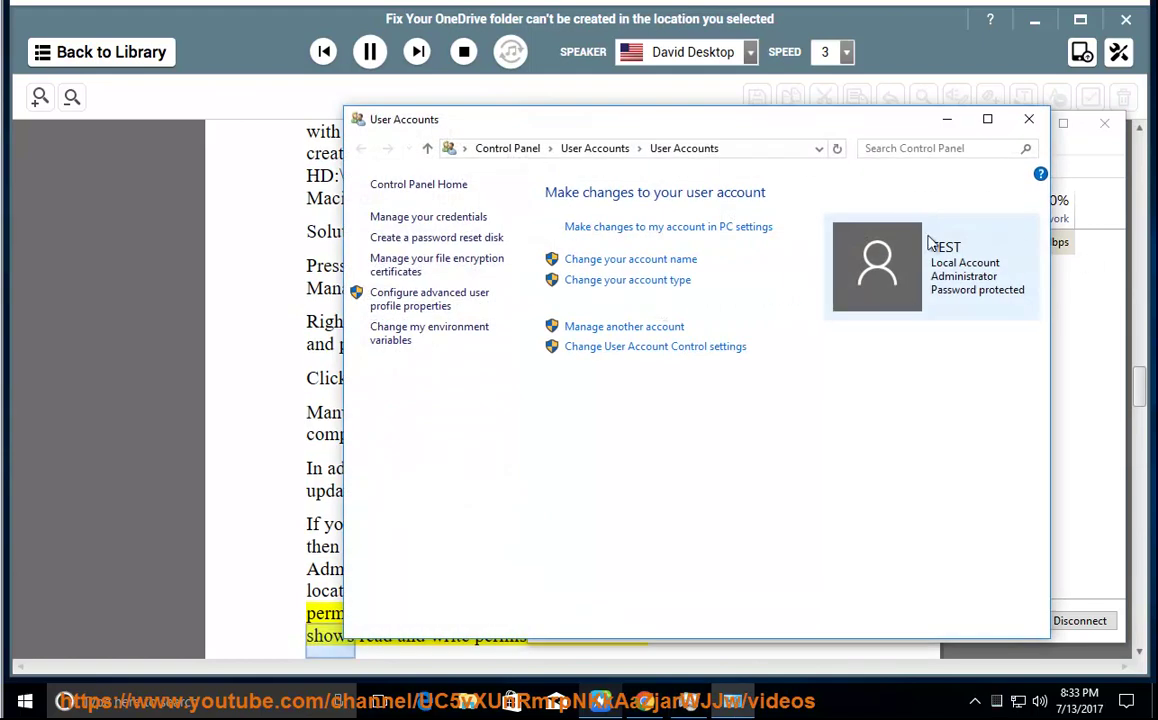
pyautogui.click(1027, 119)
pyautogui.click(1105, 127)
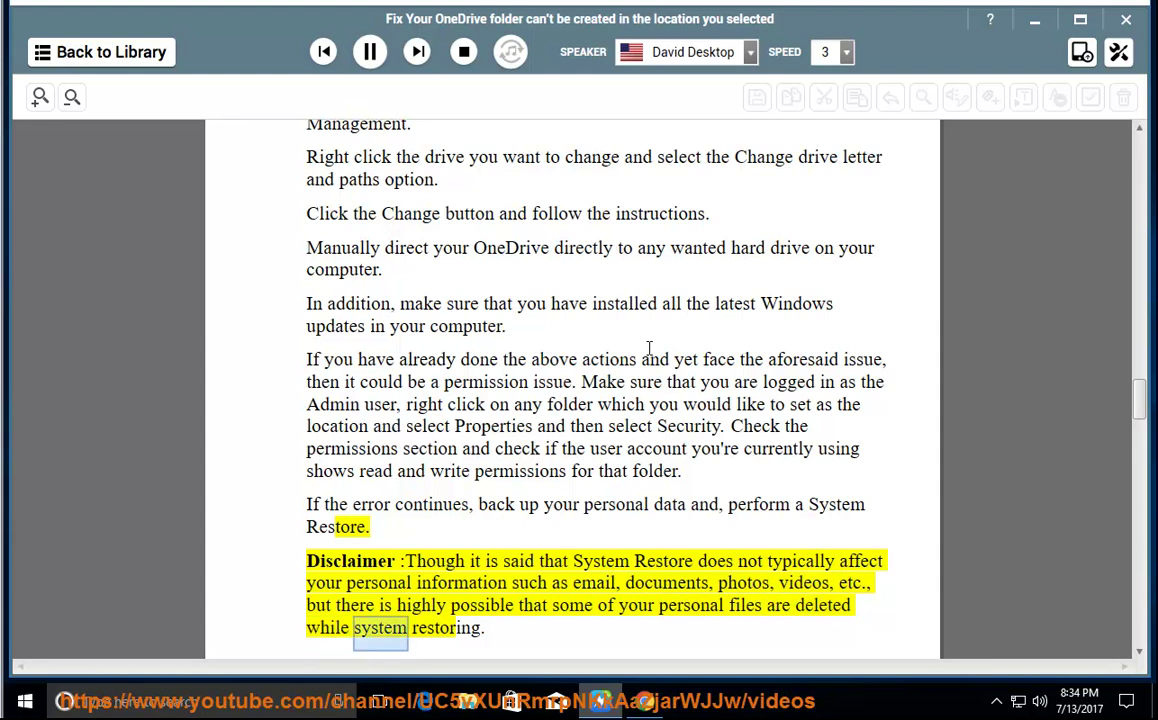
# - Pause the reading and highlight the sentence about read and write permissions
pyautogui.click(370, 50)
pyautogui.scroll(3, 632, 467)
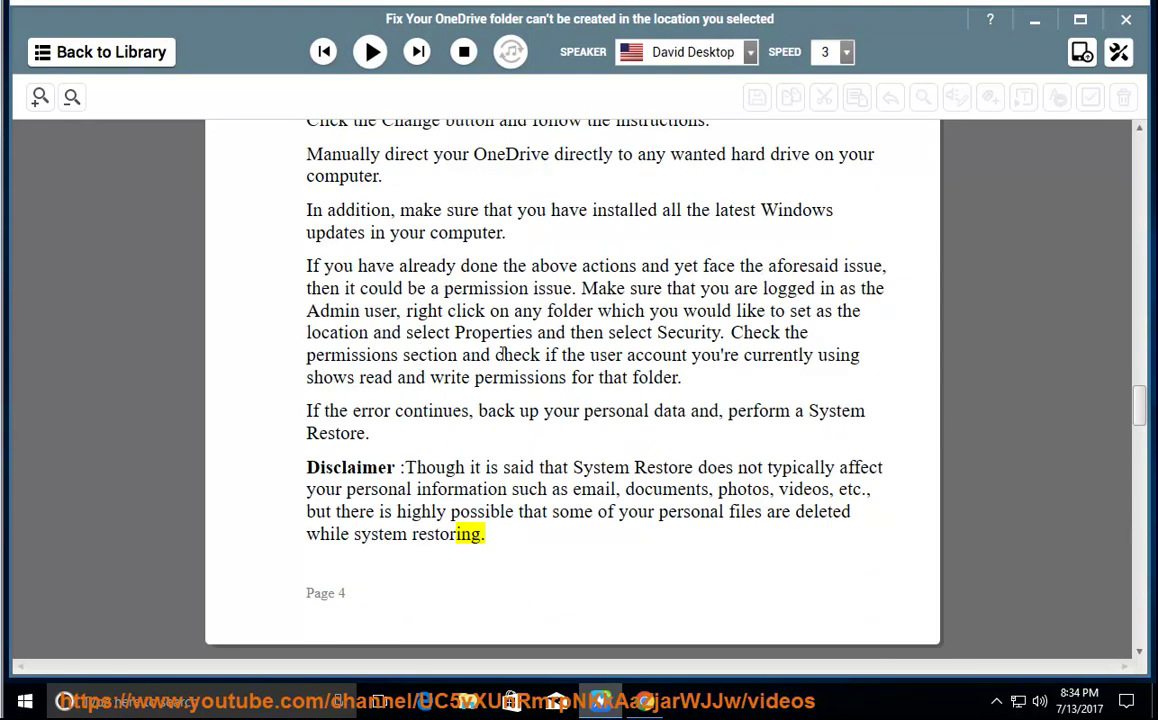
pyautogui.moveTo(612, 357); pyautogui.dragTo(695, 377)
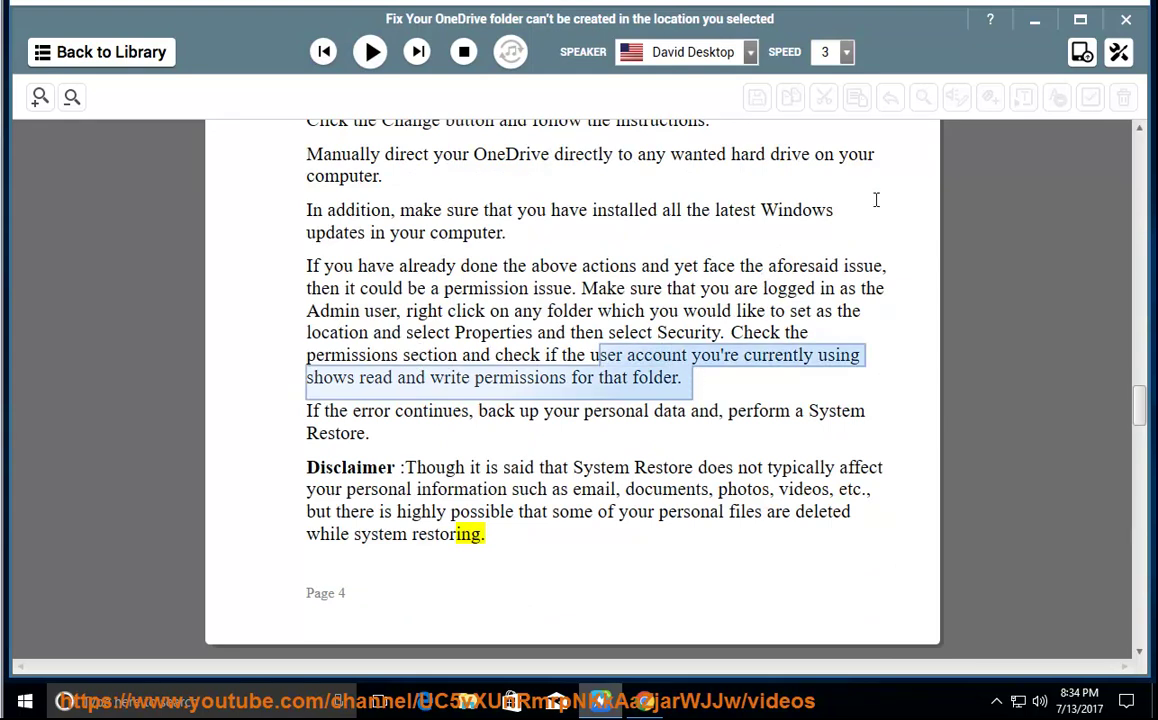
# - Open the desktop New folder's Properties and show its Security tab
pyautogui.click(1034, 30)
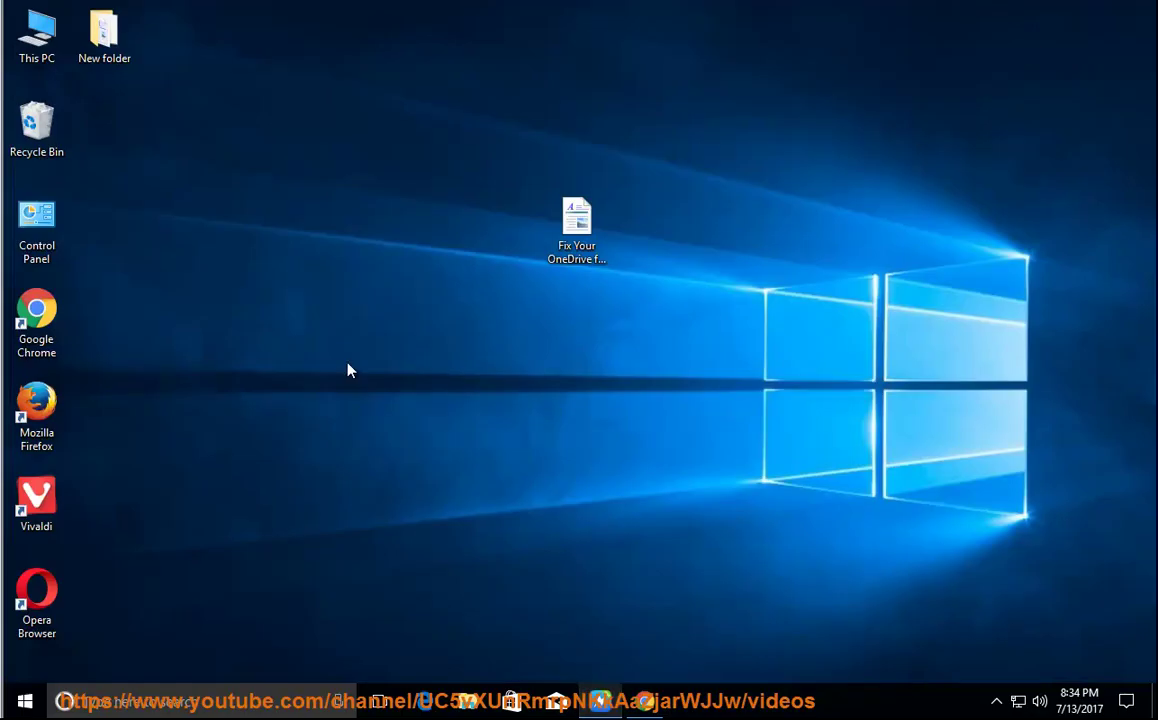
pyautogui.rightClick(112, 48)
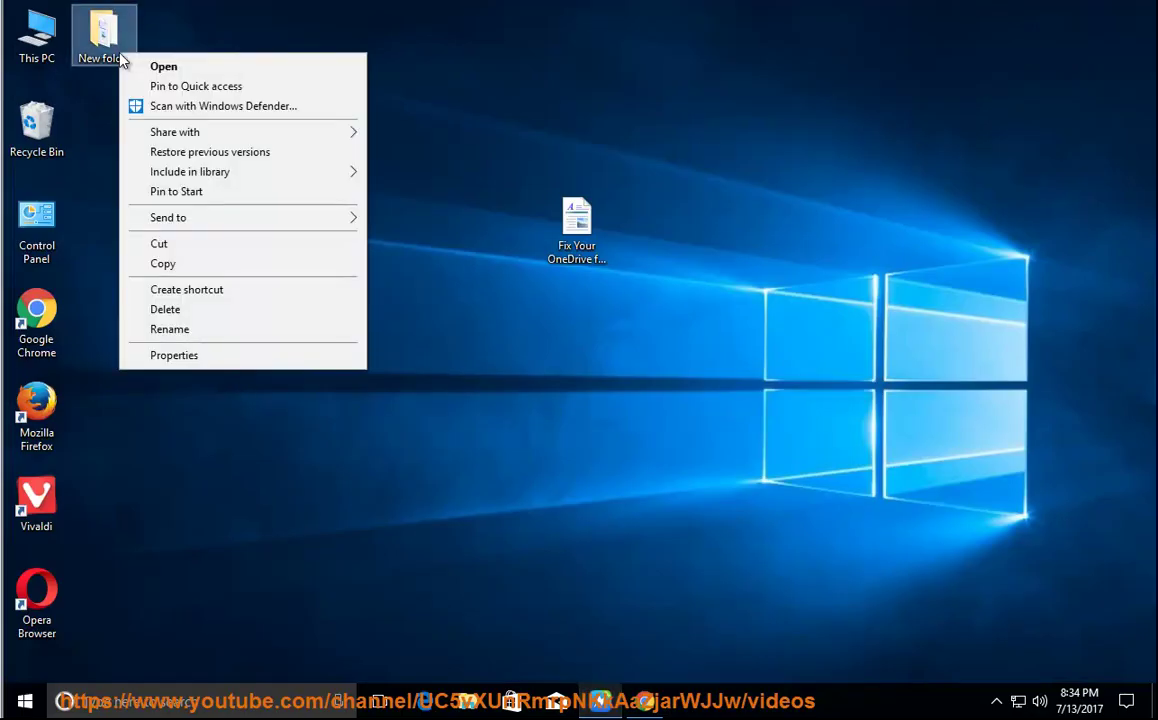
pyautogui.click(202, 360)
pyautogui.moveTo(282, 75)
pyautogui.mouseDown()
pyautogui.moveTo(494, 173)
pyautogui.moveTo(529, 170)
pyautogui.mouseUp()
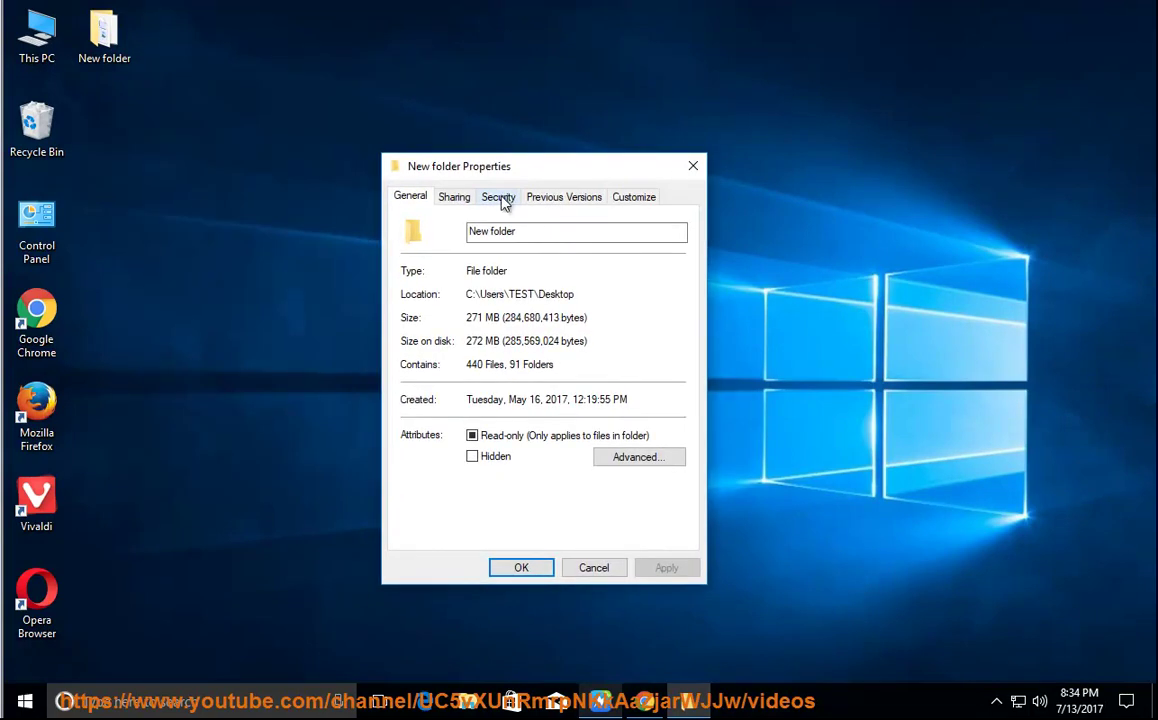
pyautogui.click(504, 203)
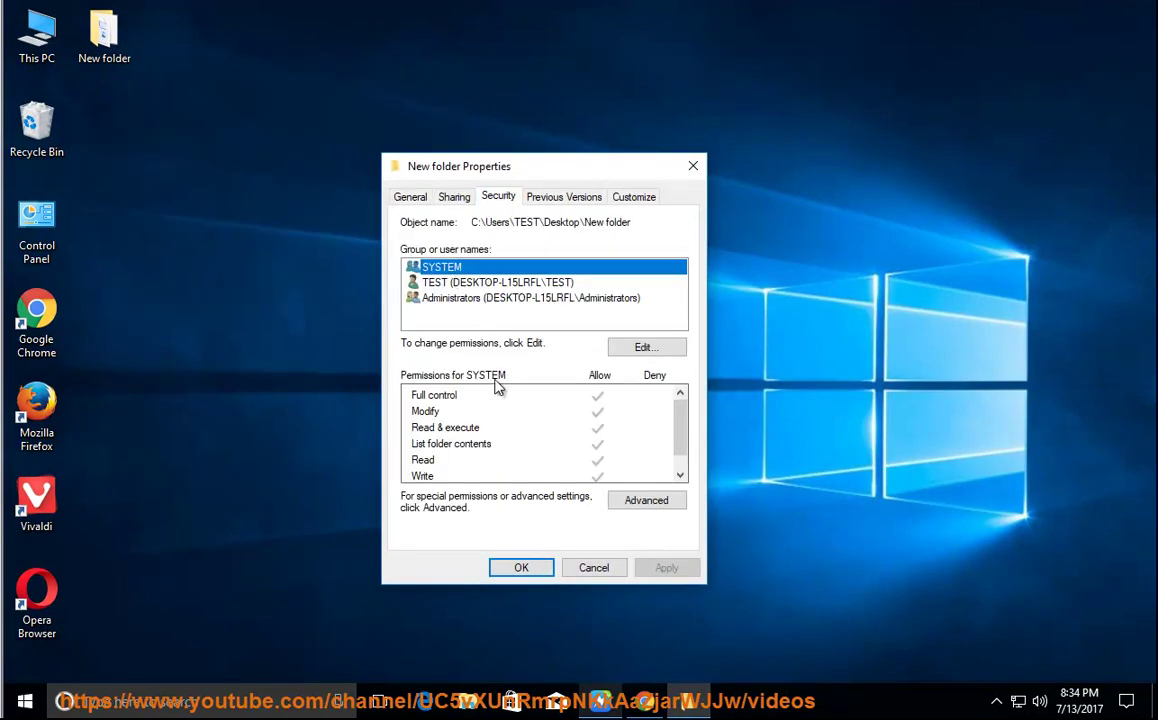
# - Review SYSTEM, user and Administrators read/write permissions, close unchanged, and return to the reader
pyautogui.click(443, 401)
pyautogui.scroll(-1, 435, 470)
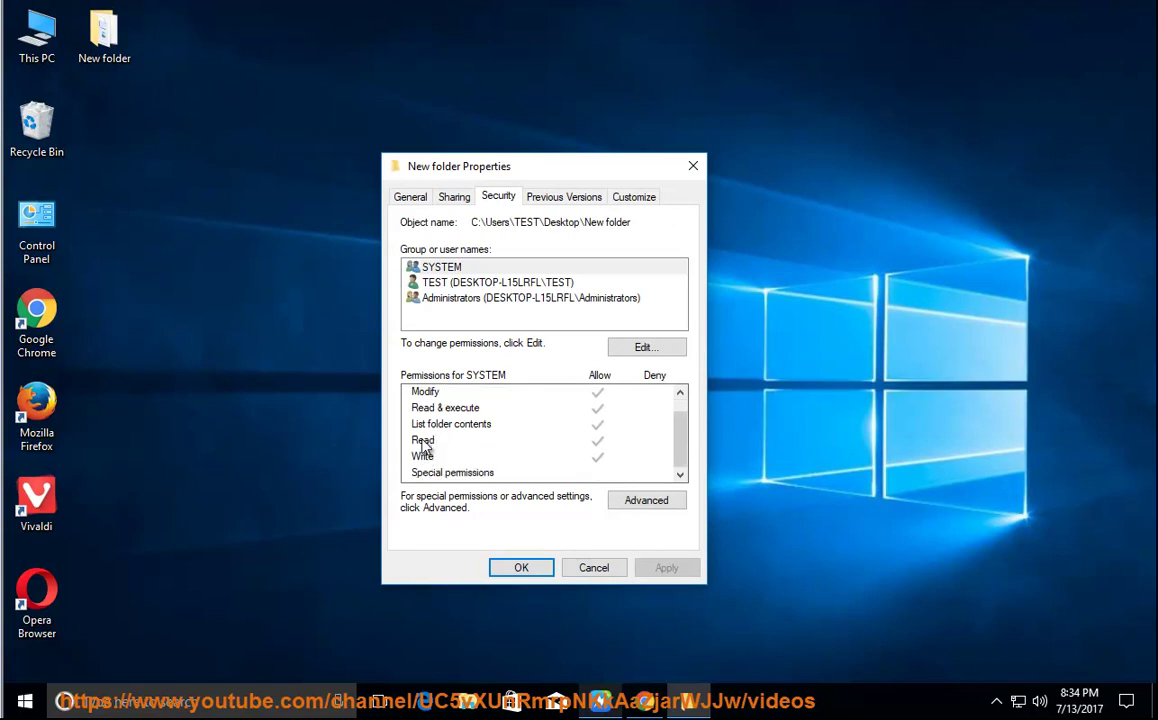
pyautogui.click(422, 442)
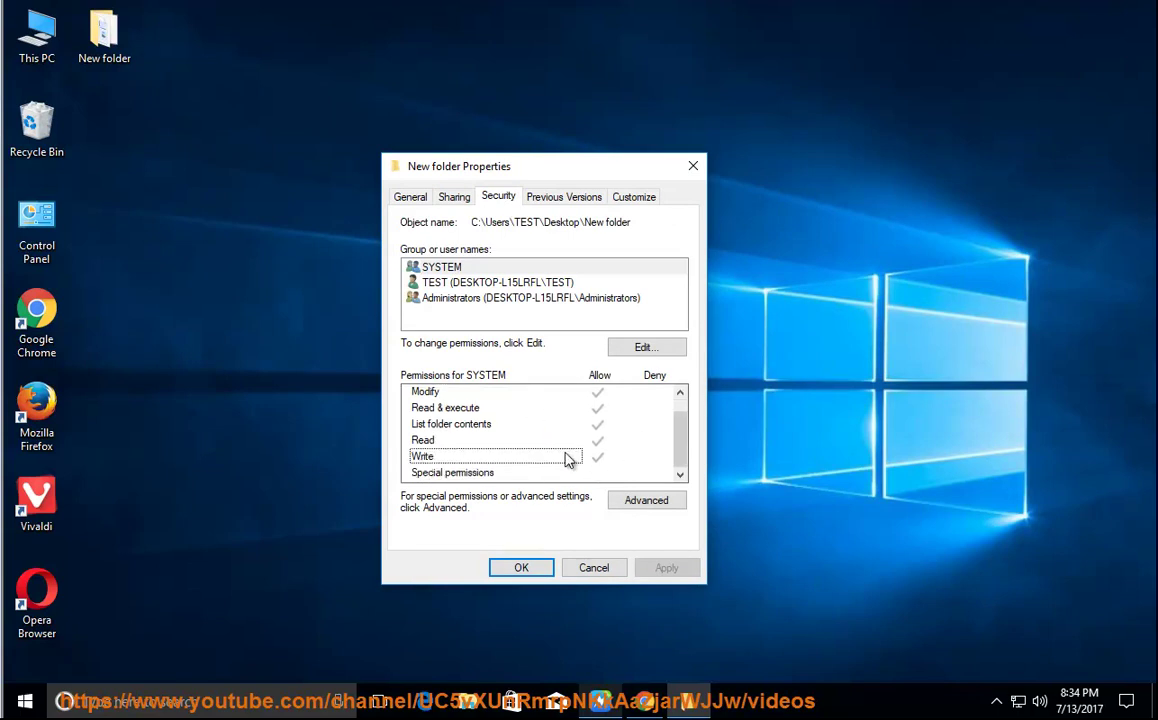
pyautogui.click(425, 284)
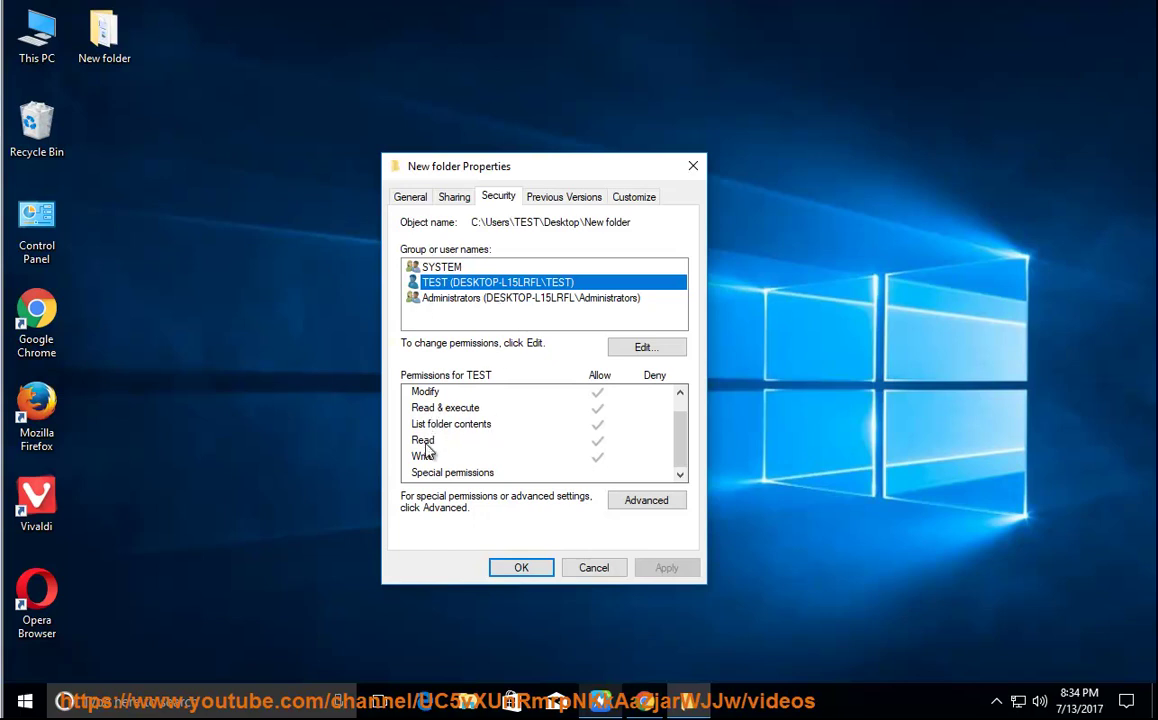
pyautogui.click(424, 446)
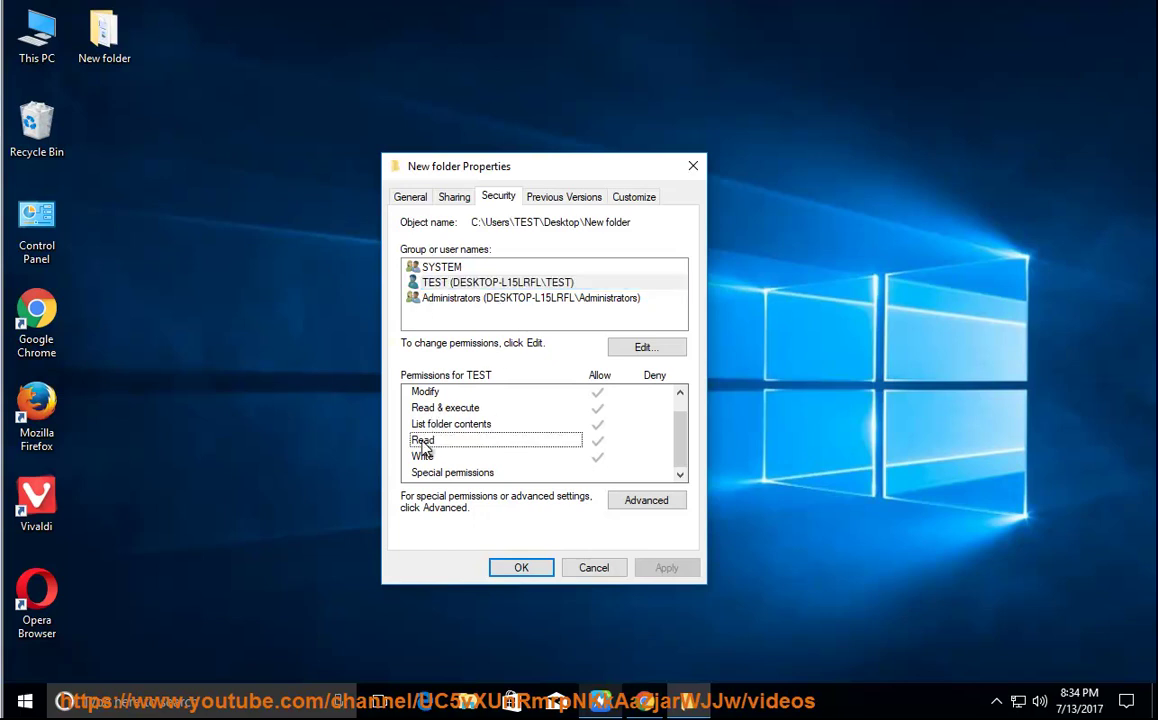
pyautogui.click(452, 299)
pyautogui.click(421, 455)
pyautogui.click(594, 568)
pyautogui.click(600, 705)
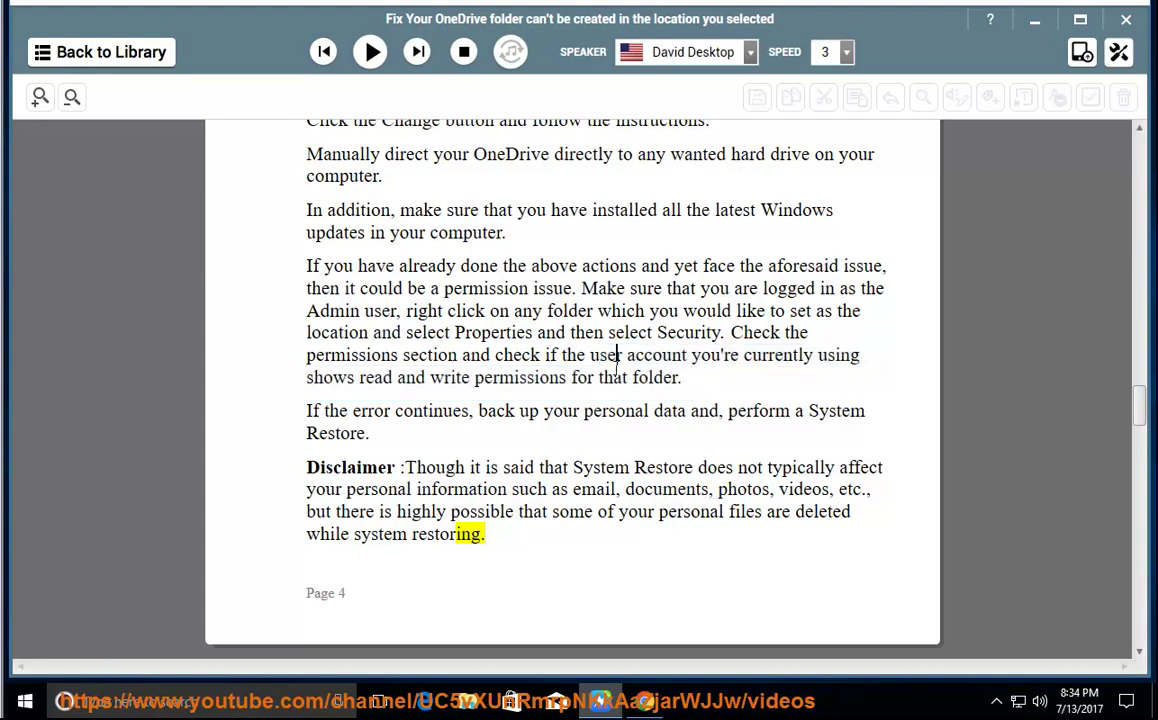
pyautogui.moveTo(692, 466); pyautogui.dragTo(563, 467)
pyautogui.press('super')
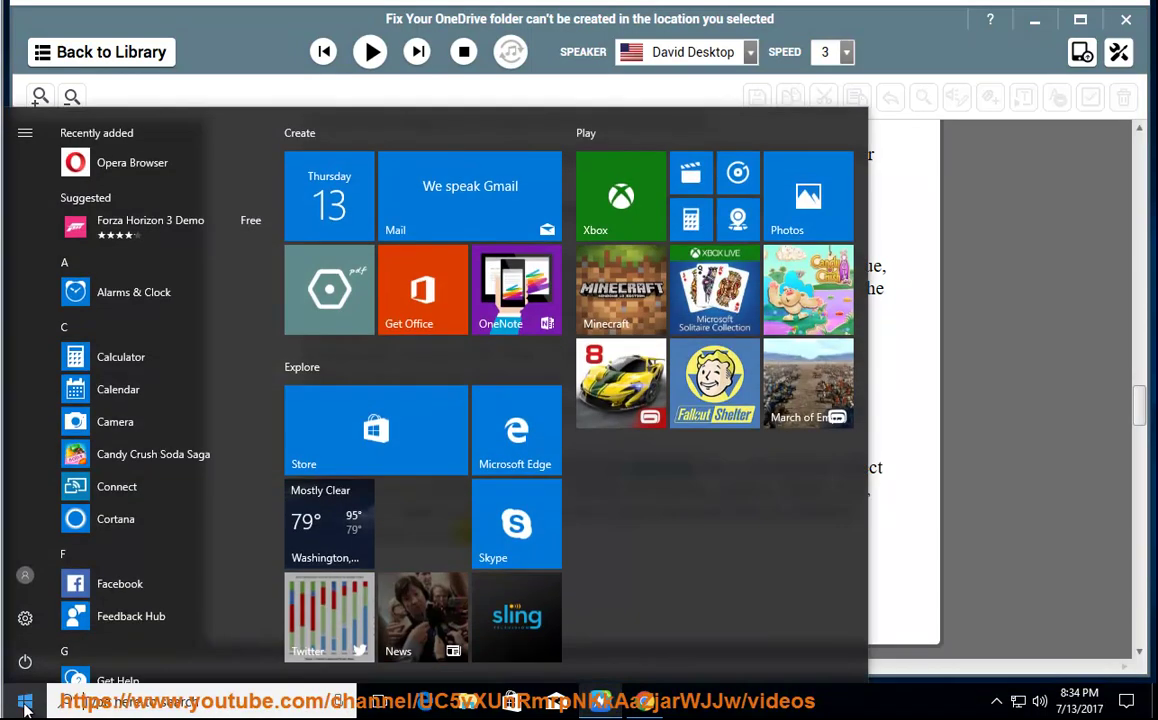
pyautogui.click(22, 620)
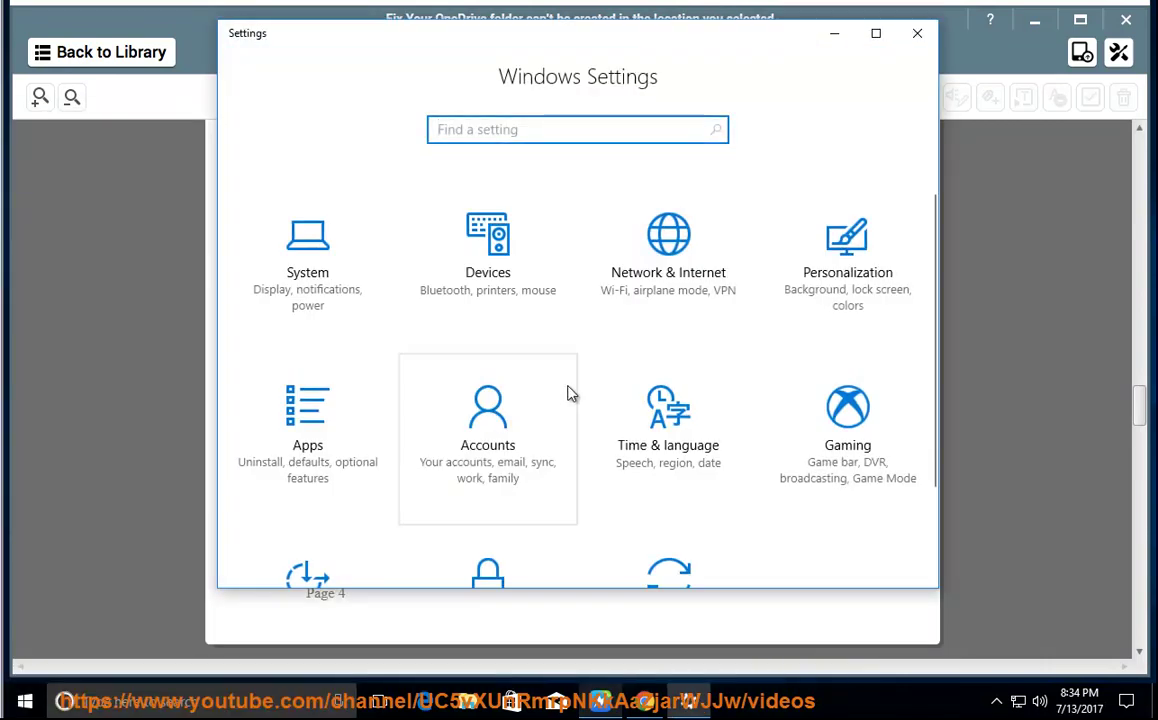
pyautogui.scroll(-3, 586, 410)
pyautogui.click(635, 478)
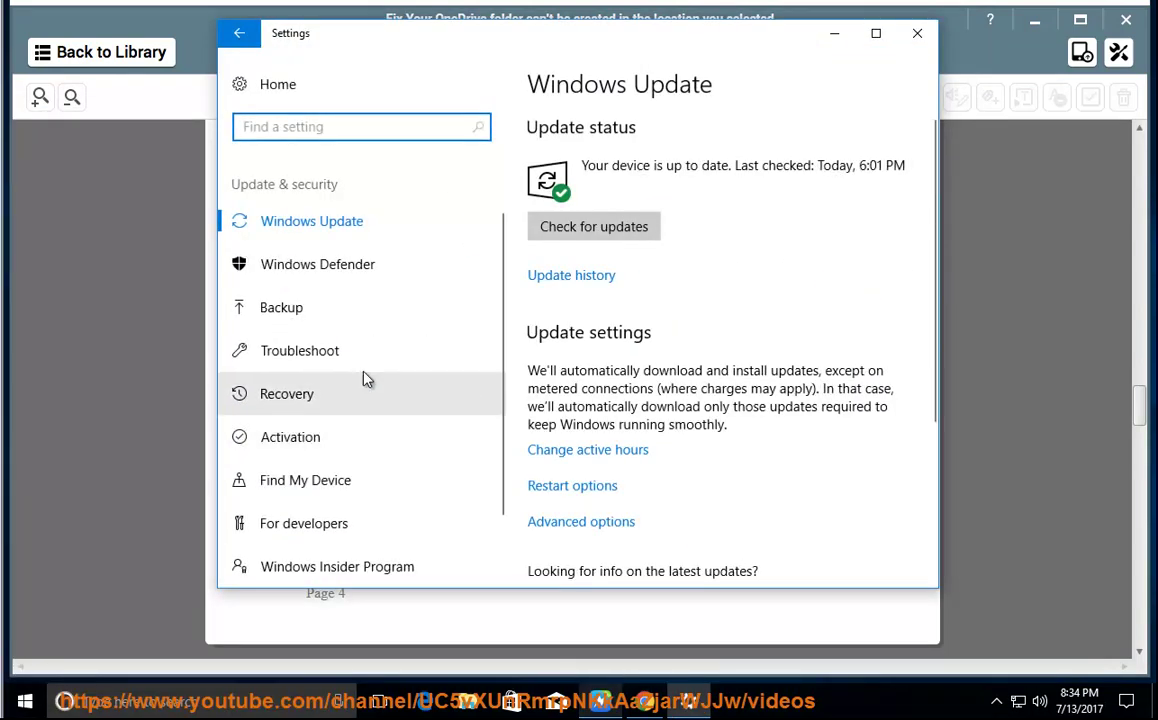
pyautogui.click(300, 400)
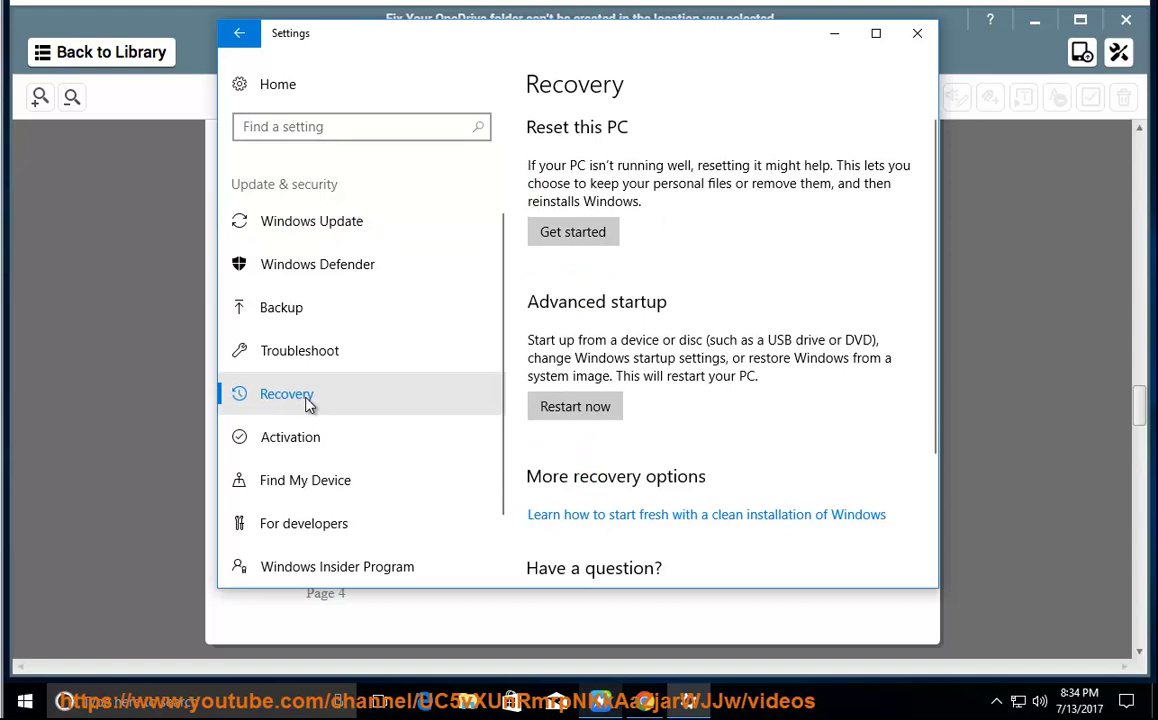
pyautogui.click(590, 238)
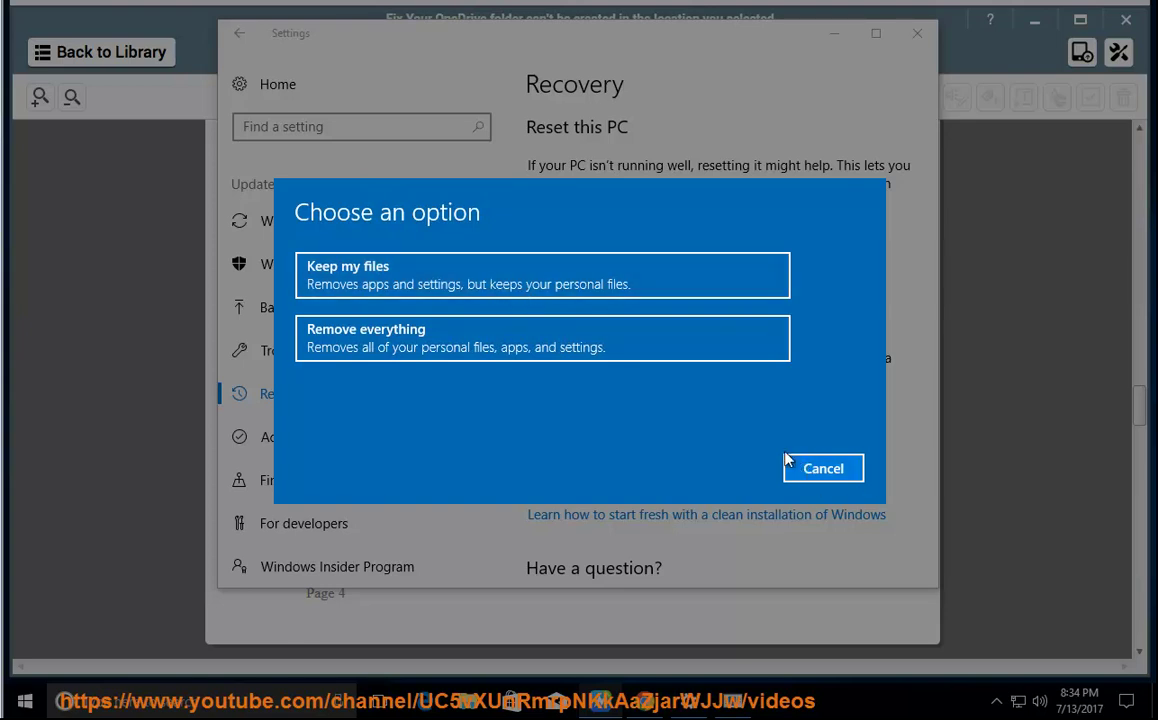
pyautogui.click(822, 468)
# - Resume reading, show Settings' Accounts > Family & other people page, then minimize Settings
pyautogui.click(917, 33)
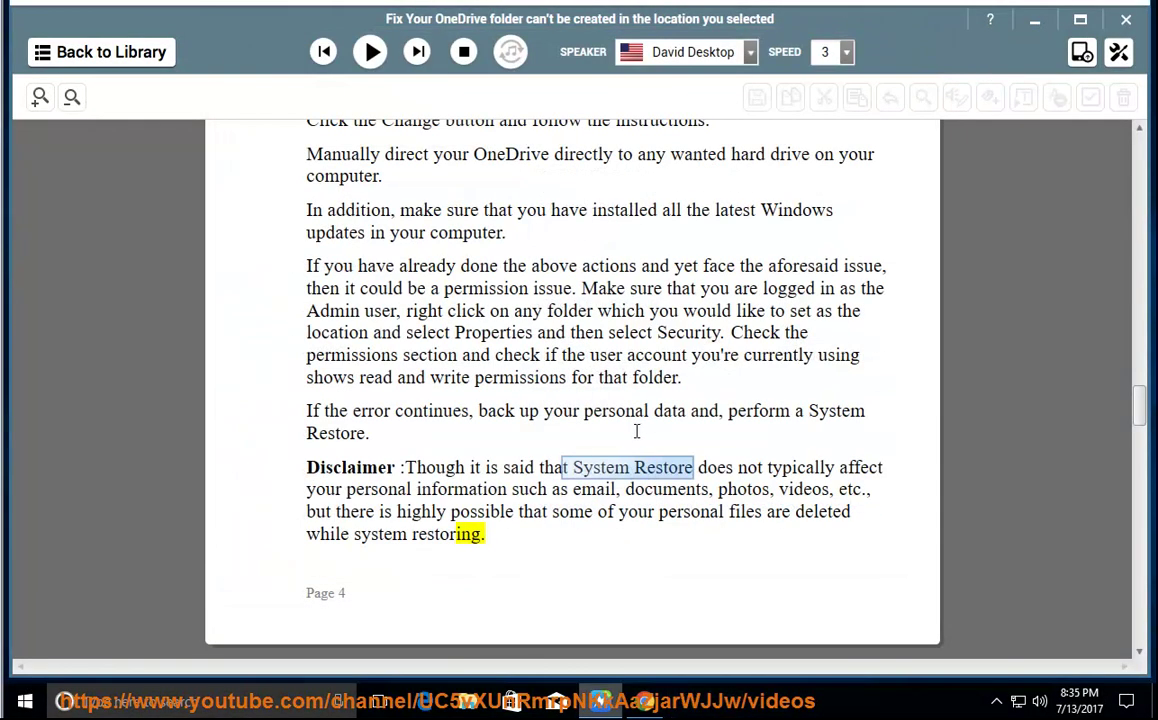
pyautogui.click(370, 52)
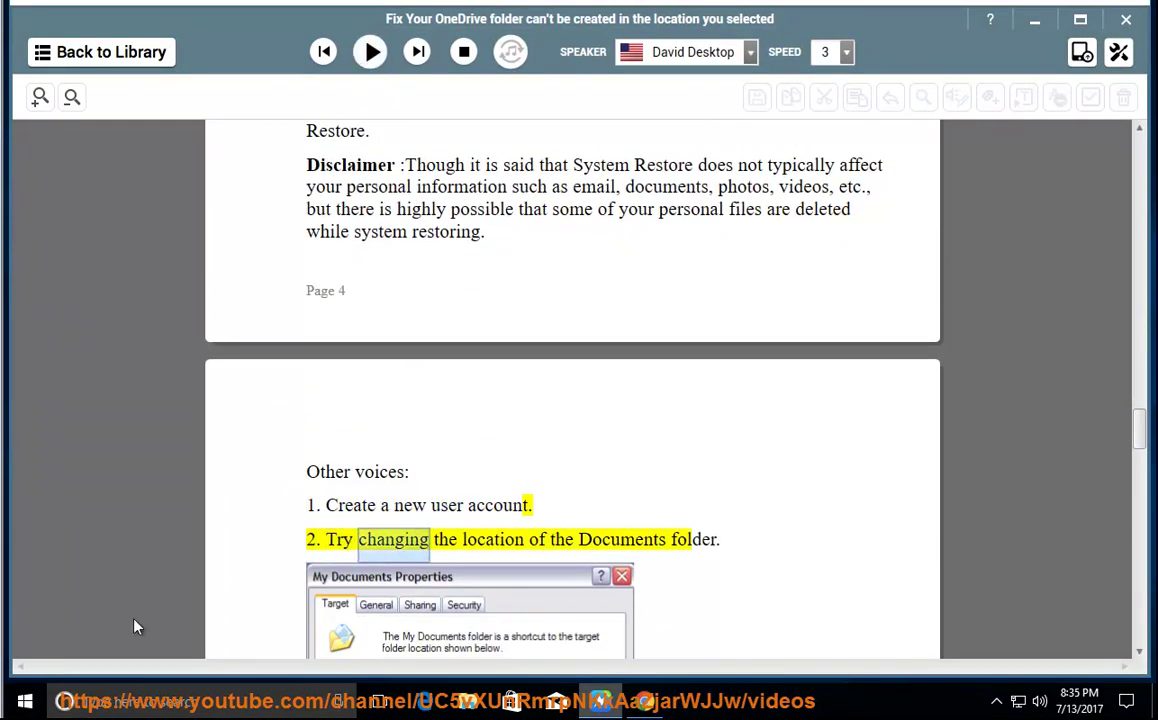
pyautogui.click(25, 701)
pyautogui.click(22, 565)
pyautogui.click(425, 390)
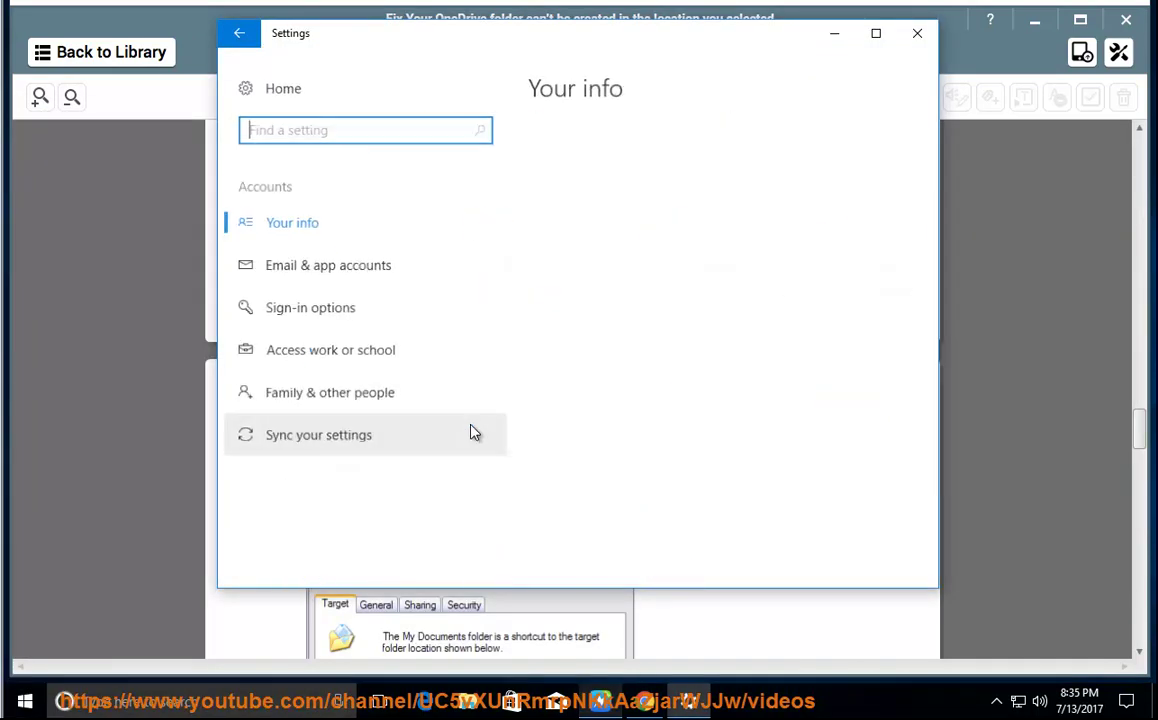
pyautogui.click(339, 406)
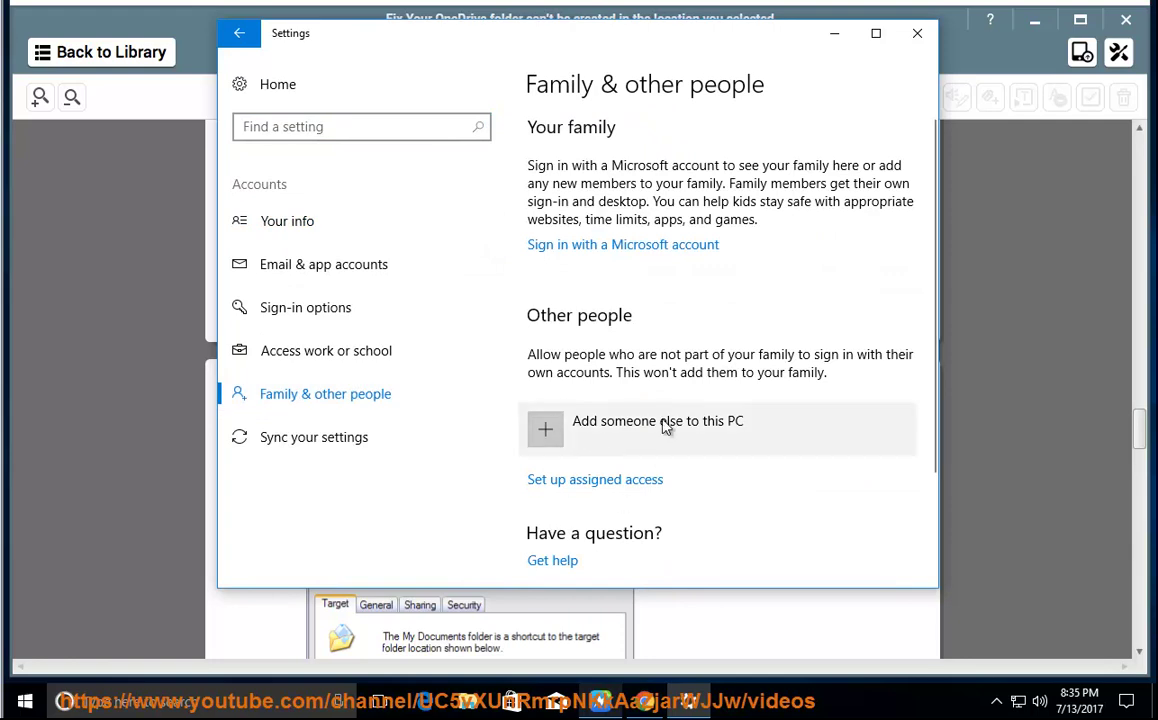
pyautogui.click(841, 40)
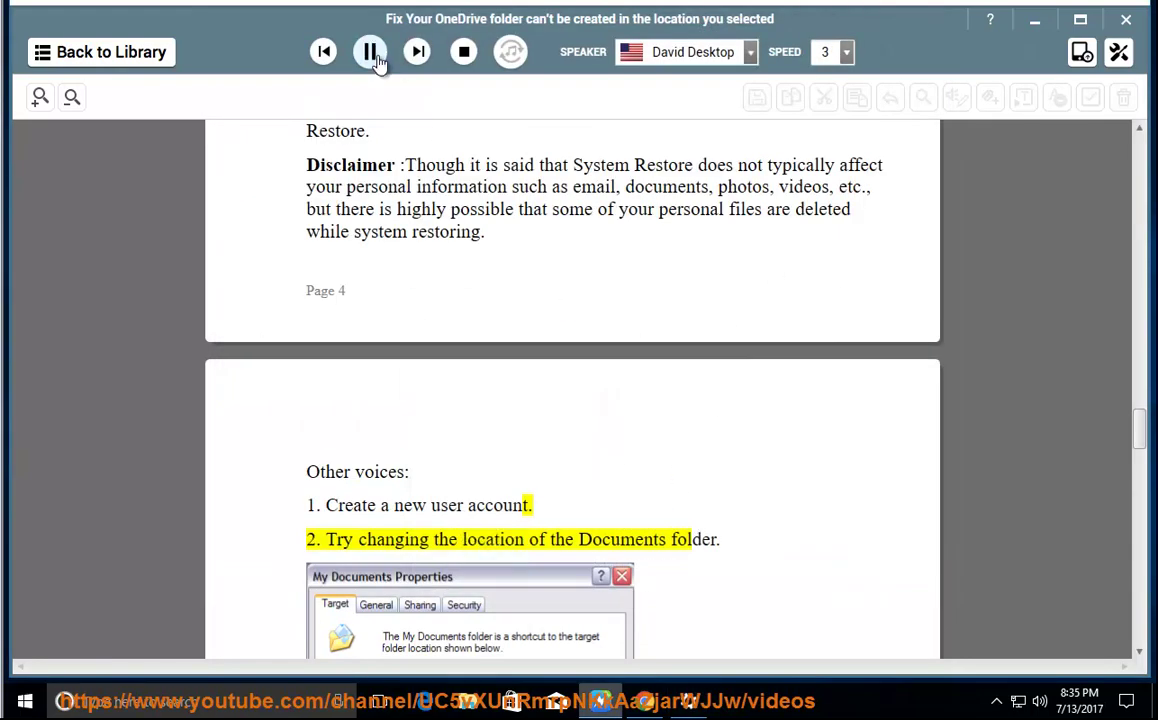
pyautogui.scroll(-2, 730, 566)
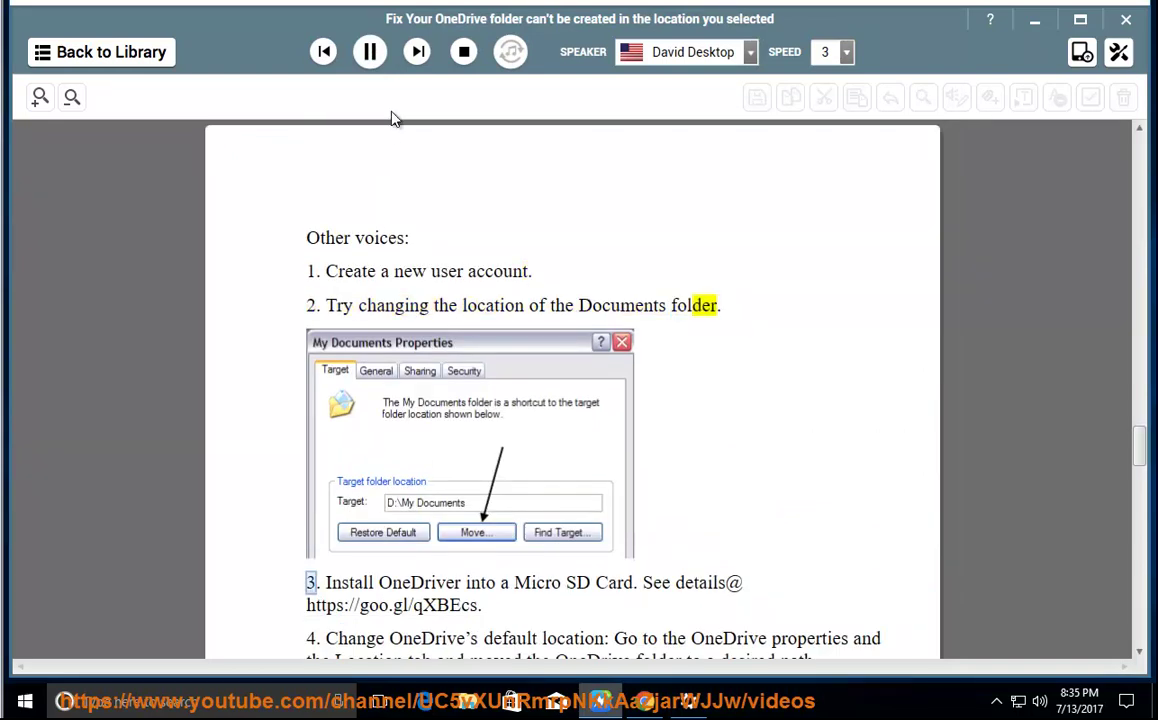
# - Stop playback, open This PC, and open then close the Documents folder's properties
pyautogui.click(369, 52)
pyautogui.click(1036, 22)
pyautogui.doubleClick(50, 36)
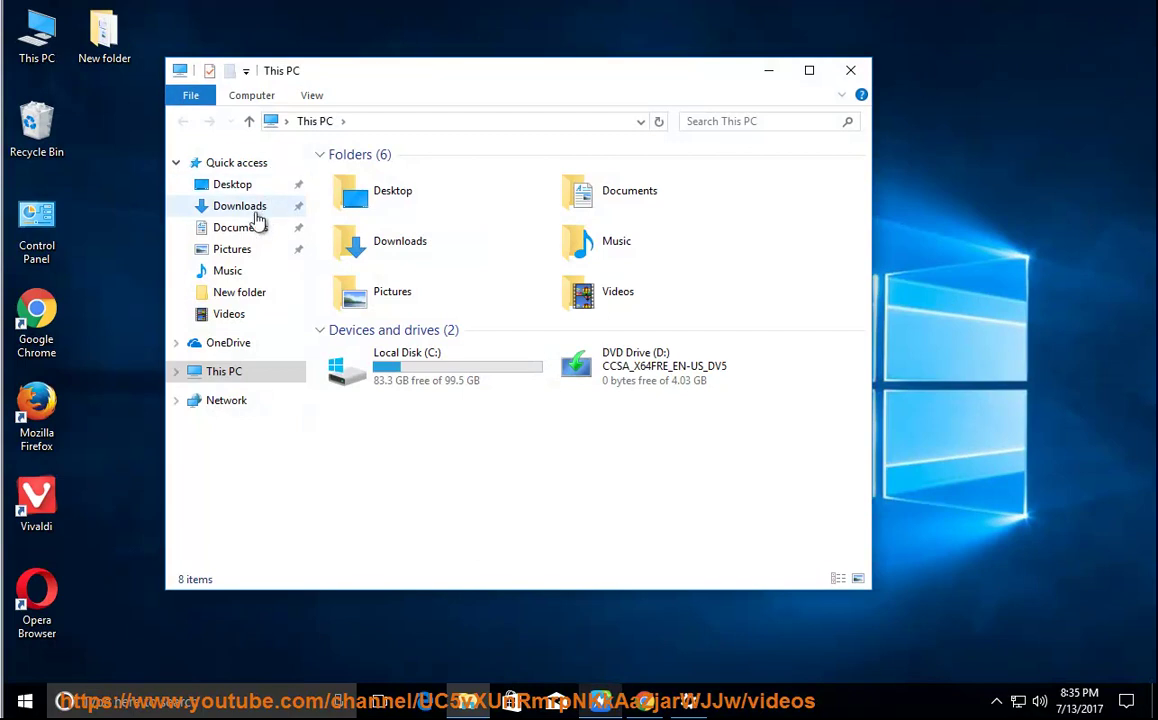
pyautogui.click(240, 229)
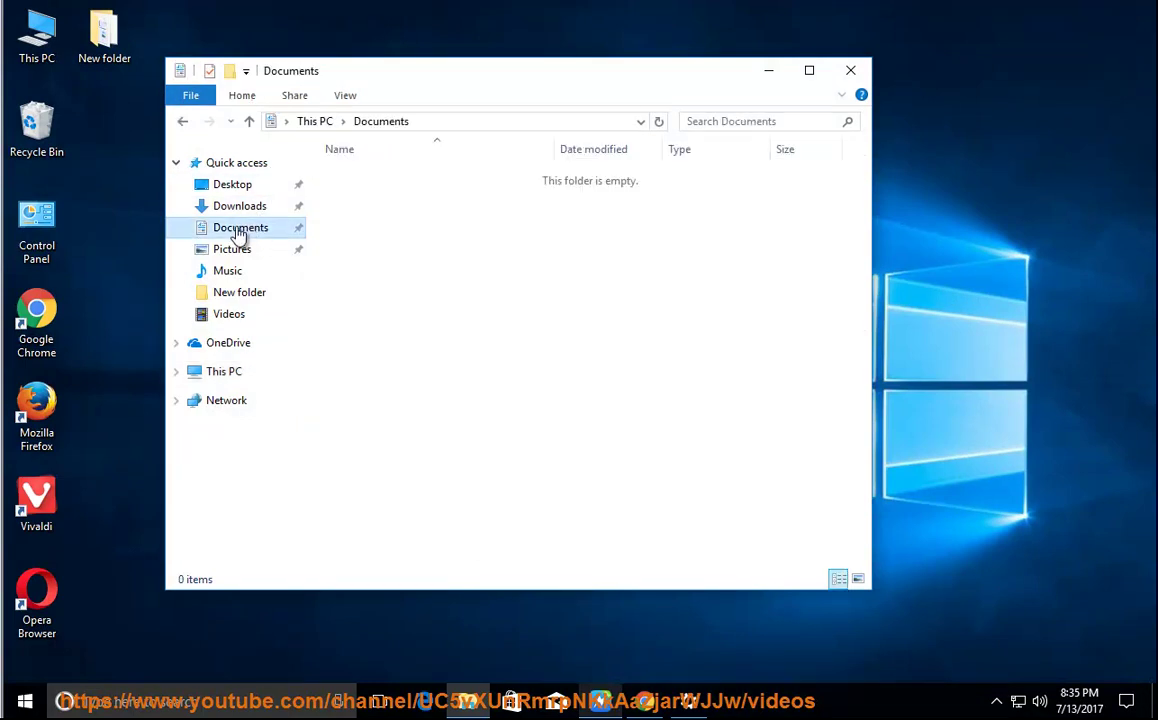
pyautogui.rightClick(240, 233)
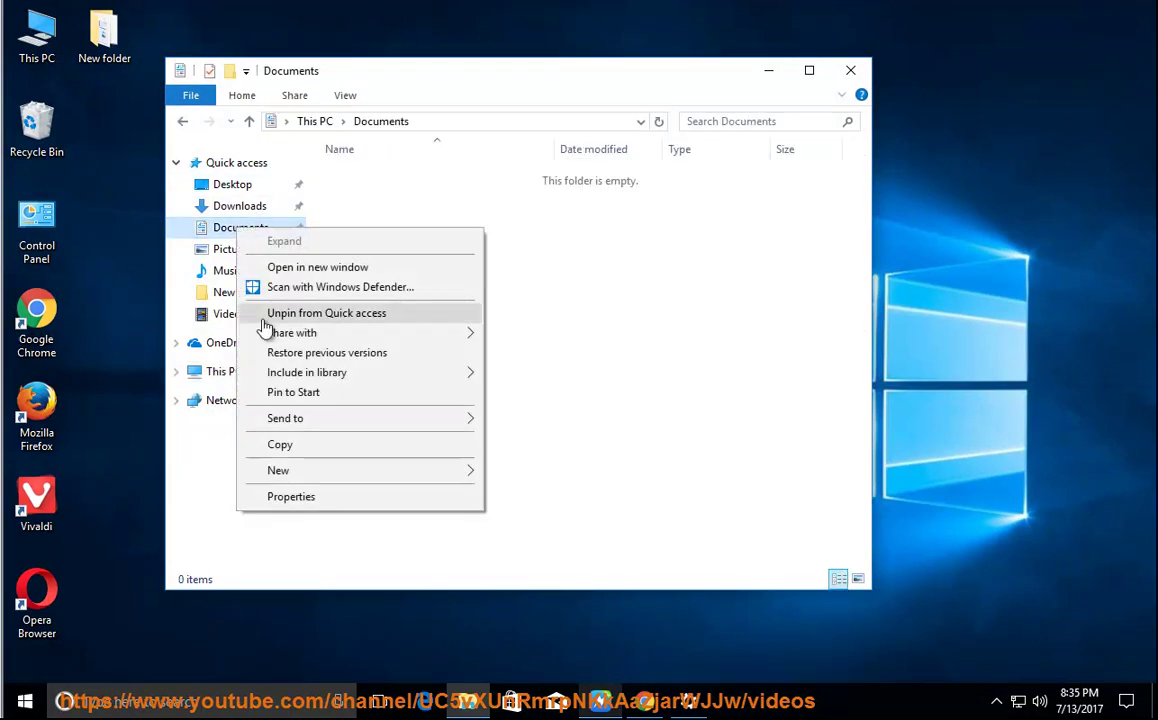
pyautogui.click(291, 497)
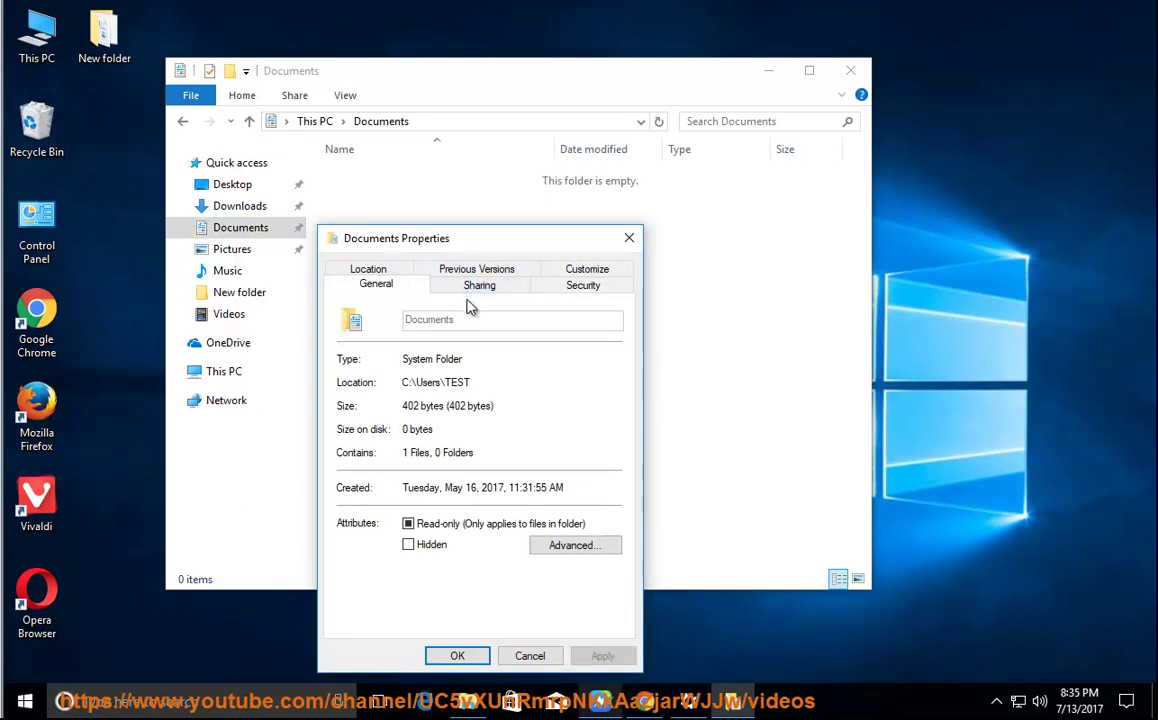
pyautogui.click(528, 656)
# - View Documents' Location tab, start and cancel a Move, then close all windows
pyautogui.click(248, 372)
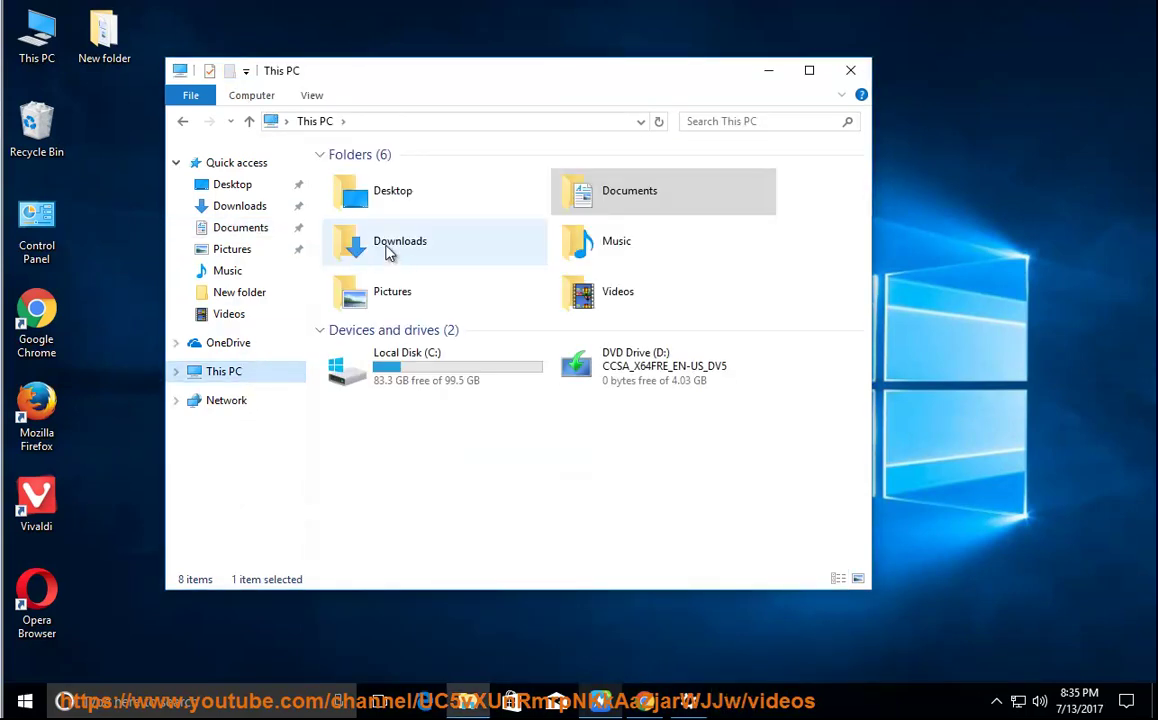
pyautogui.rightClick(632, 207)
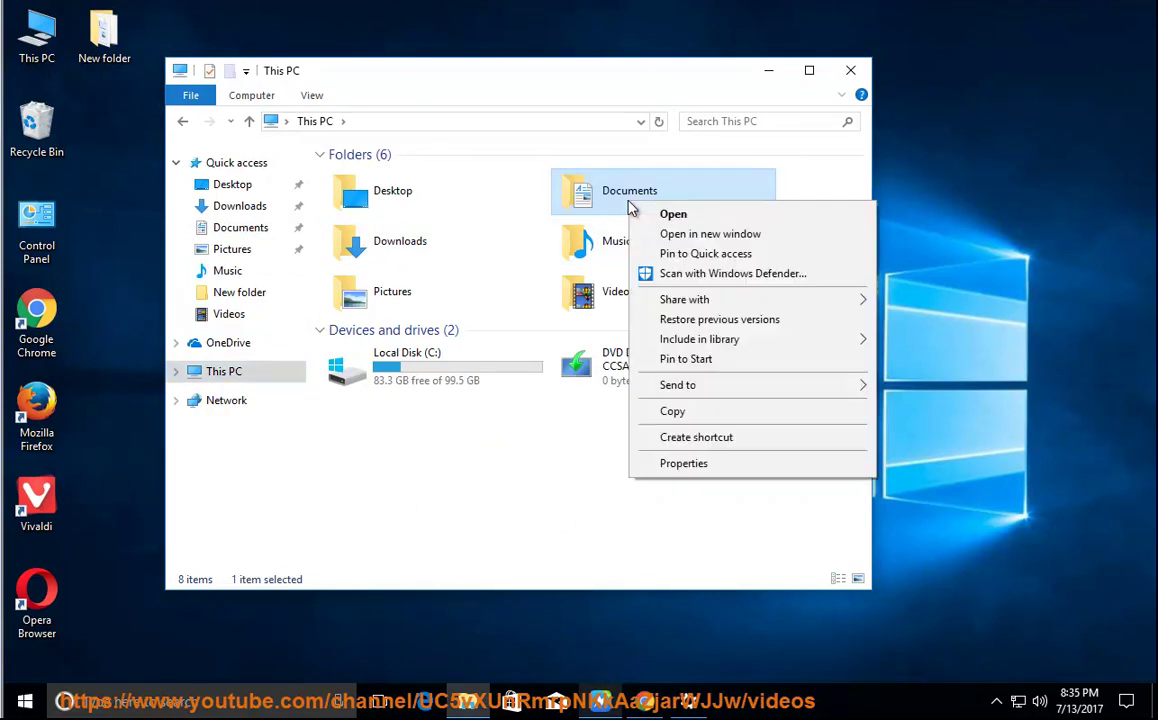
pyautogui.click(684, 463)
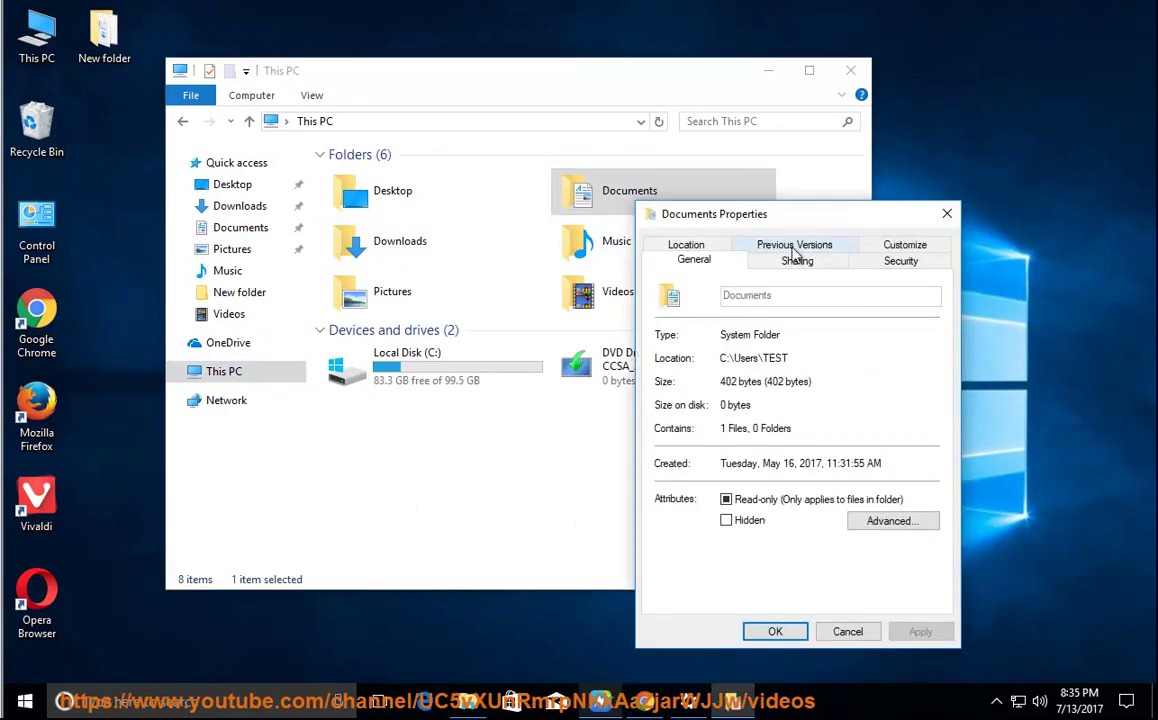
pyautogui.click(688, 246)
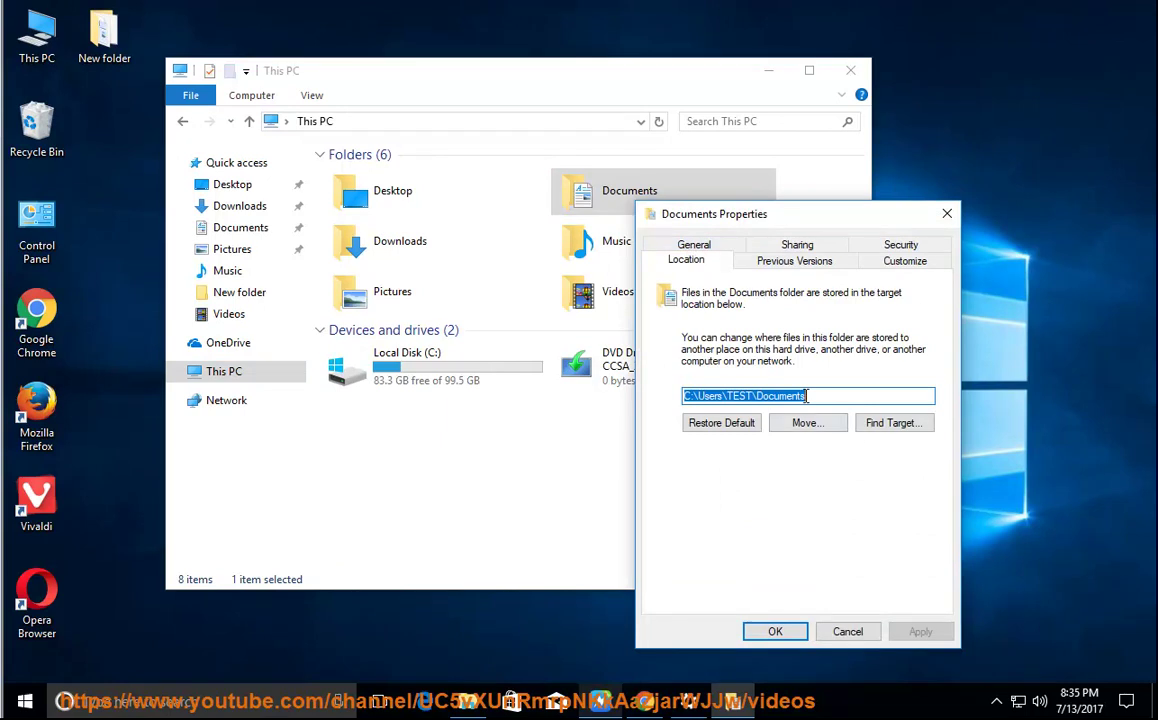
pyautogui.click(804, 431)
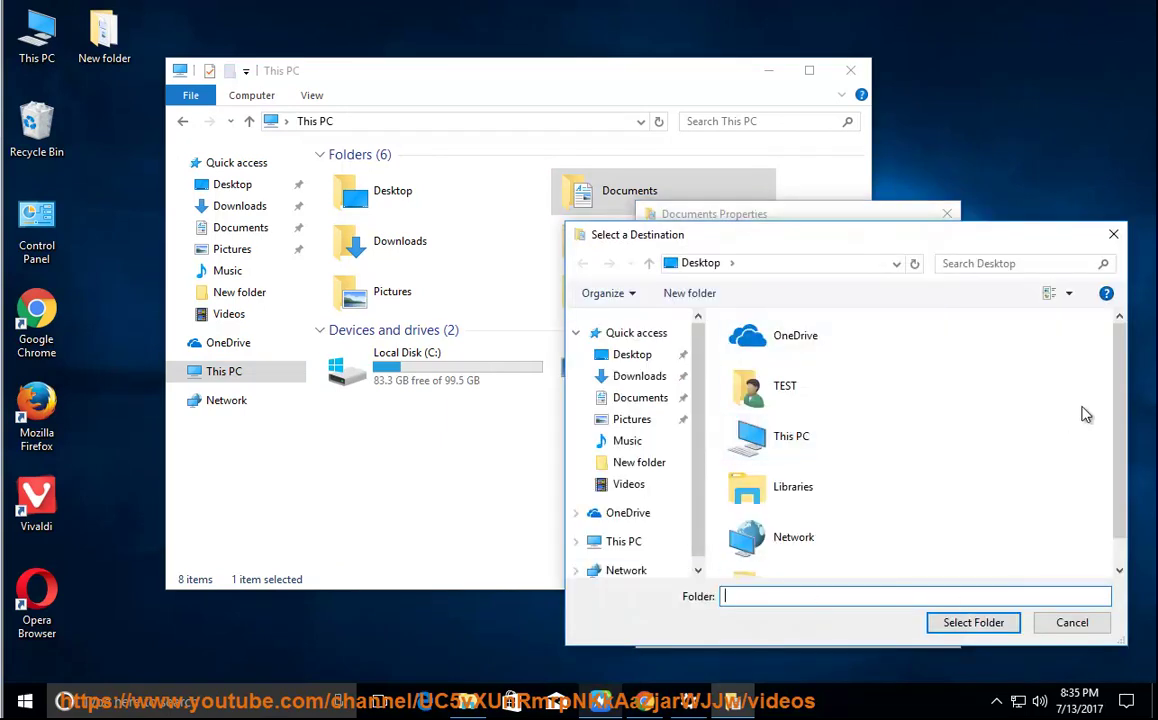
pyautogui.click(1070, 622)
pyautogui.click(847, 631)
pyautogui.click(848, 72)
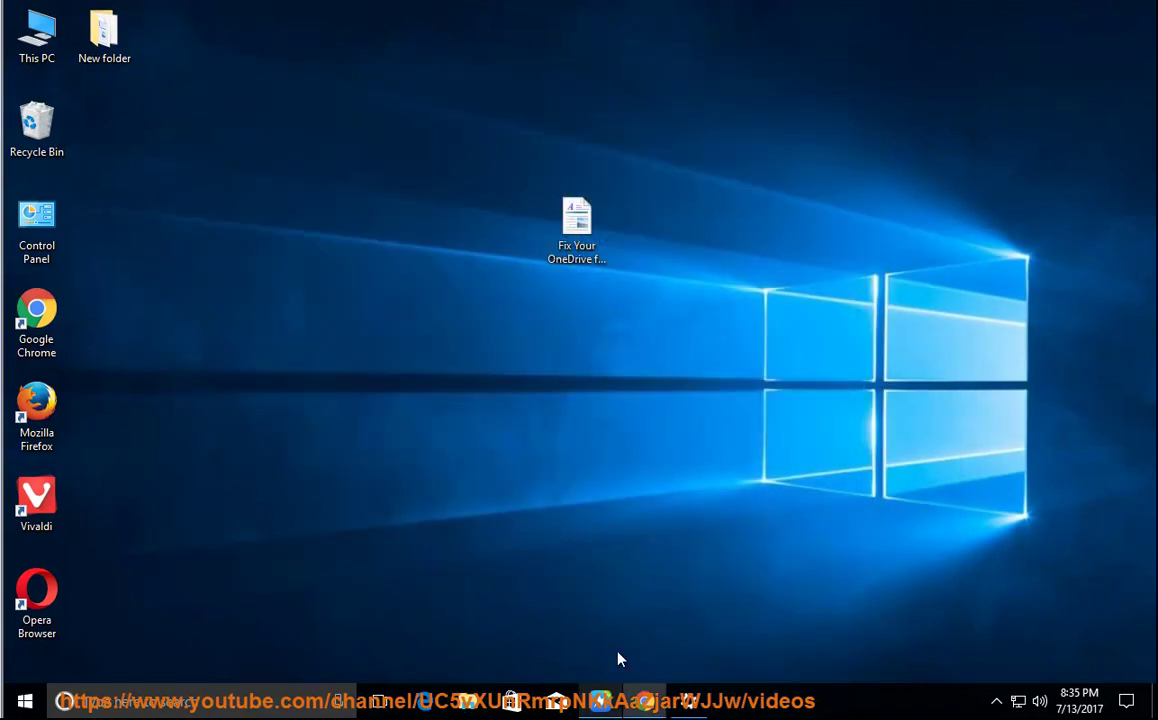
# - Resume NaturalReader's narration and follow it past the Micro SD and OneDrive-location tips
pyautogui.click(600, 700)
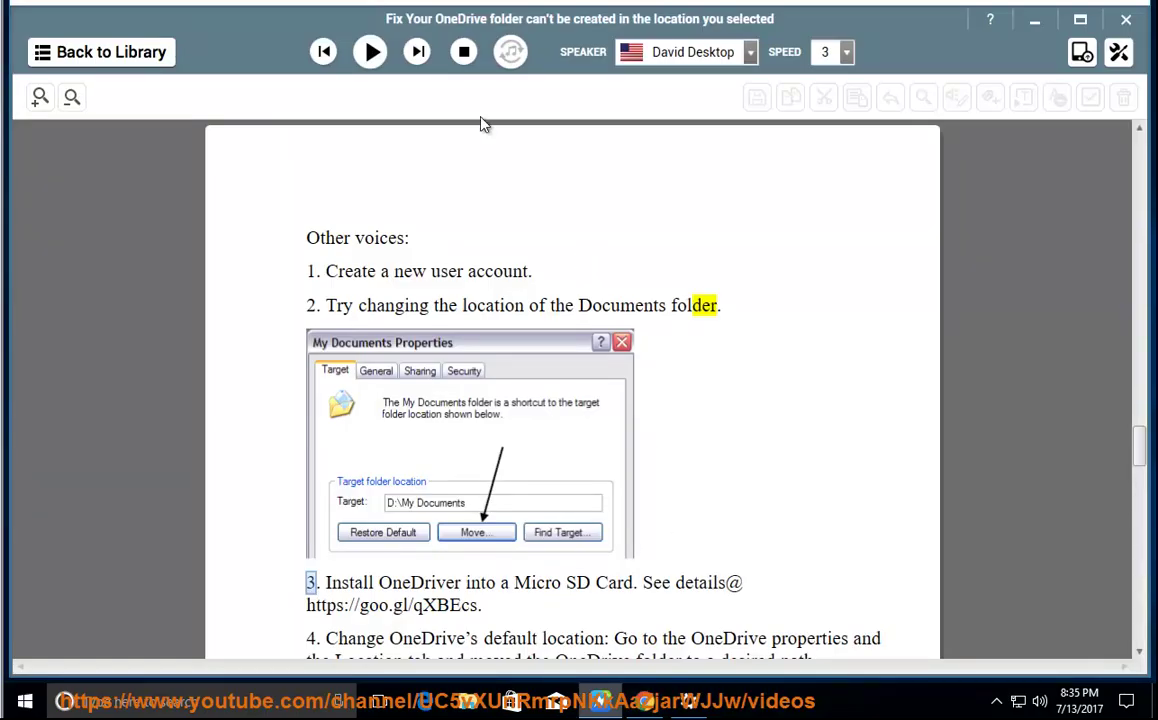
pyautogui.click(370, 55)
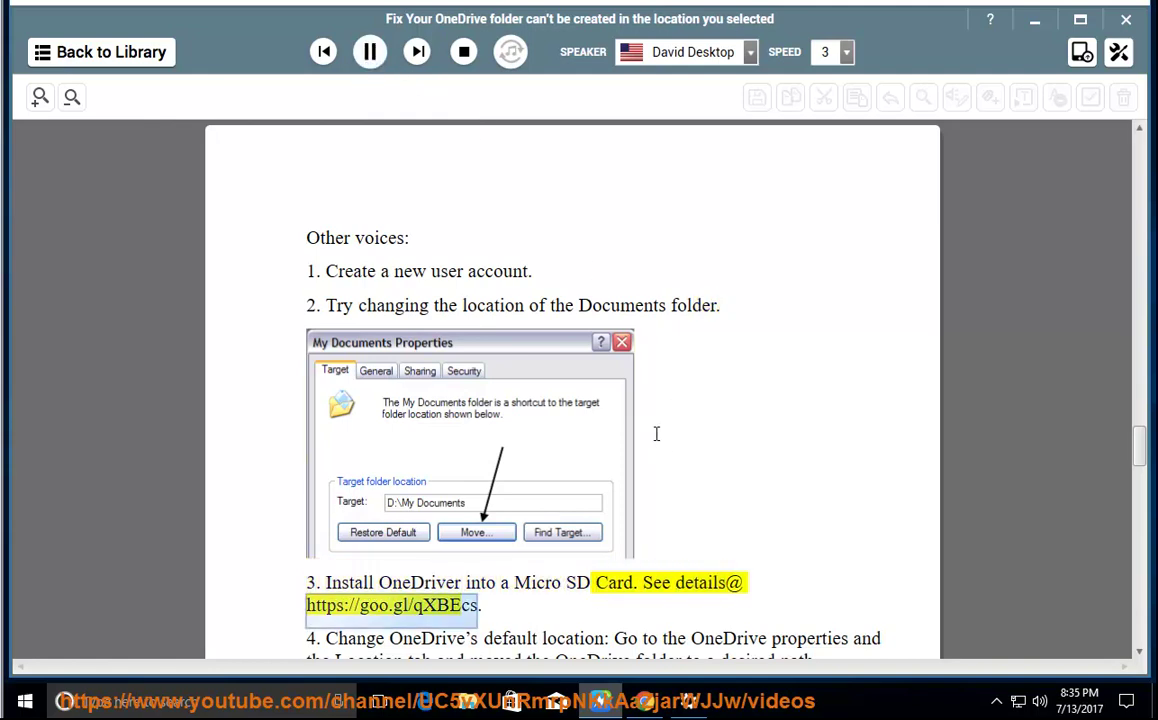
pyautogui.scroll(-1, 733, 504)
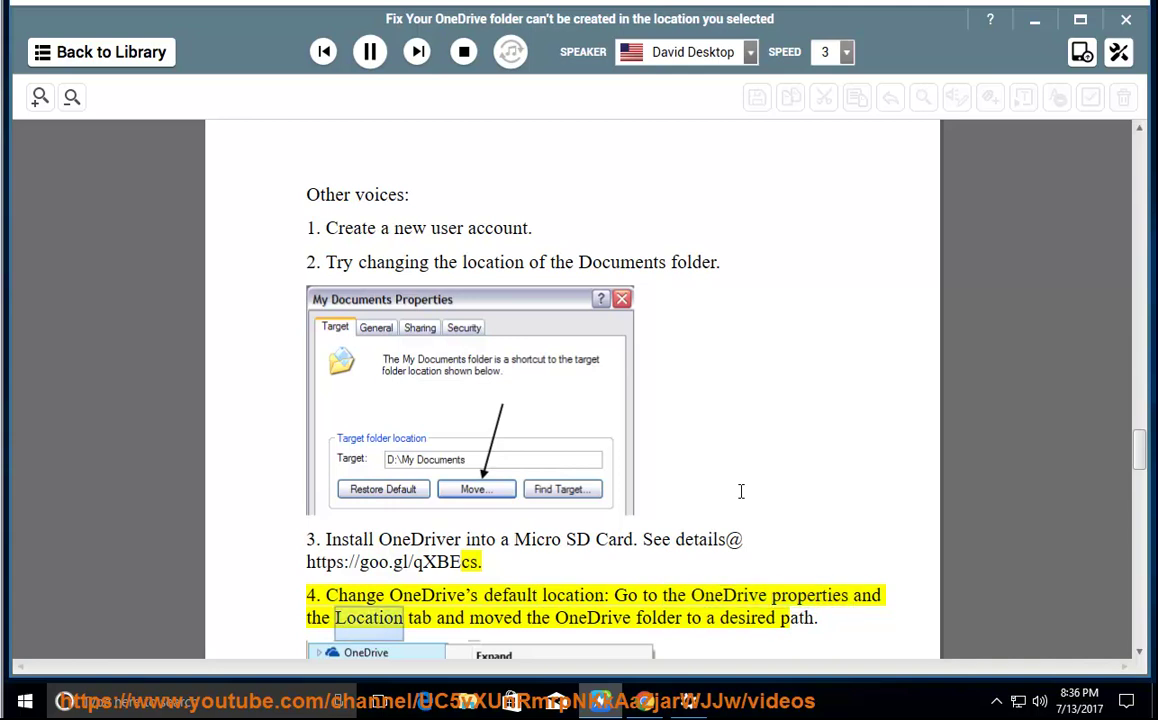
pyautogui.scroll(-3, 741, 491)
pyautogui.scroll(-3, 653, 516)
pyautogui.scroll(-2, 600, 560)
pyautogui.scroll(-12, 580, 582)
pyautogui.scroll(-1, 432, 190)
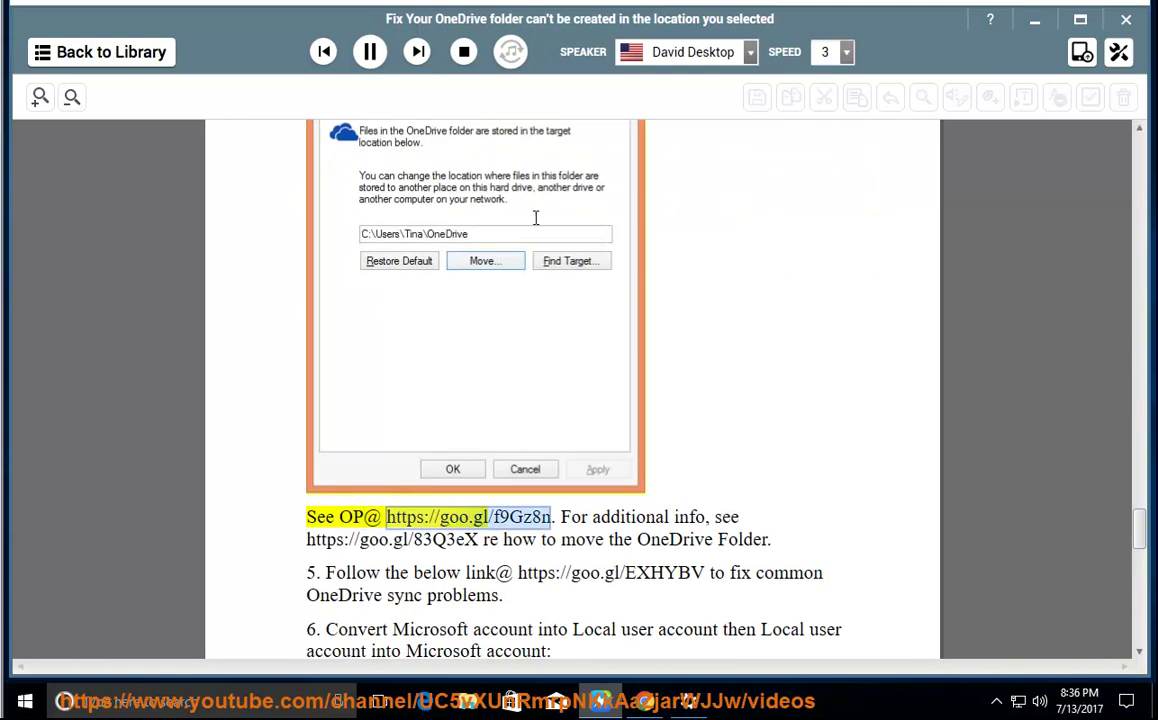